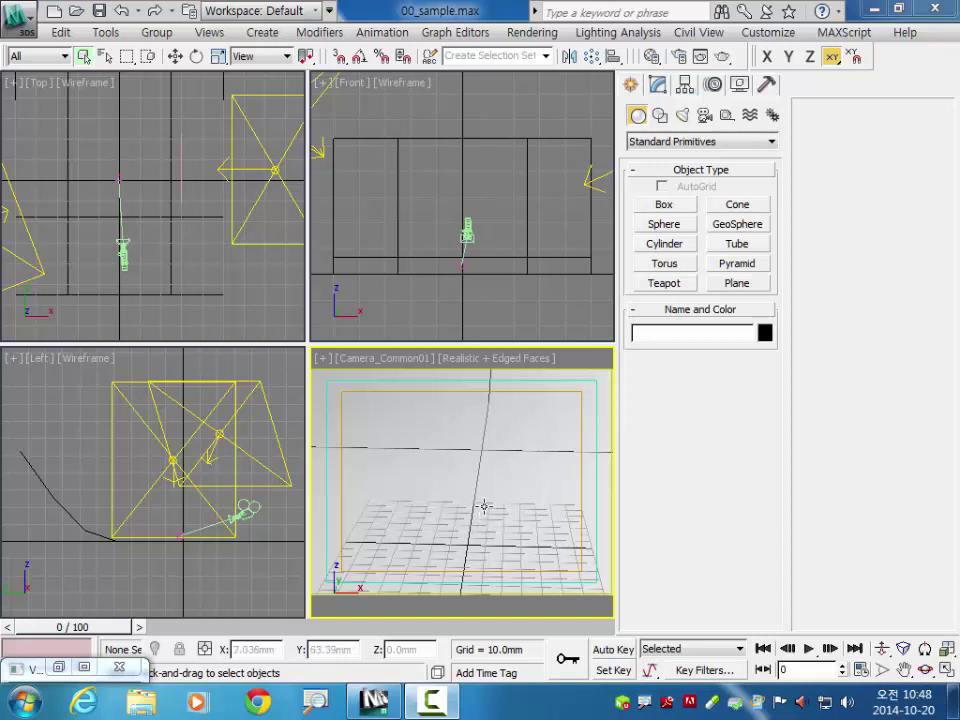
- Inspect the Ground and Camera_Common01 objects, make the Camera view active, and bring up the application menu's Import options
{"action": "middle_click_drag", "start_coordinate": [484, 507], "coordinate": [512, 520]}
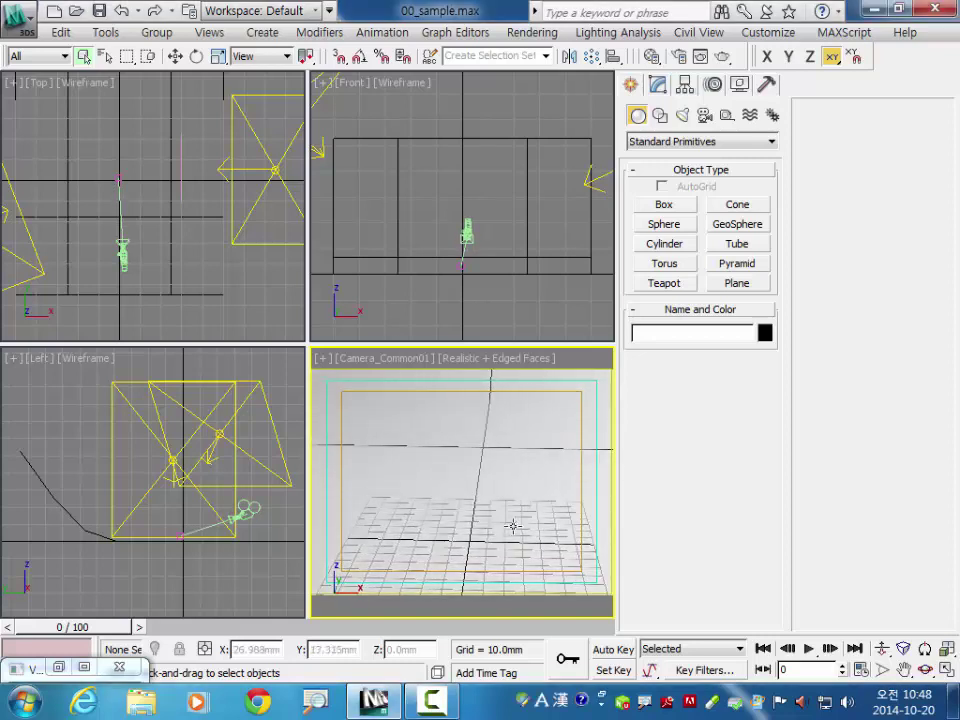
{"action": "scroll", "coordinate": [191, 279], "scroll_direction": "down", "scroll_amount": 4}
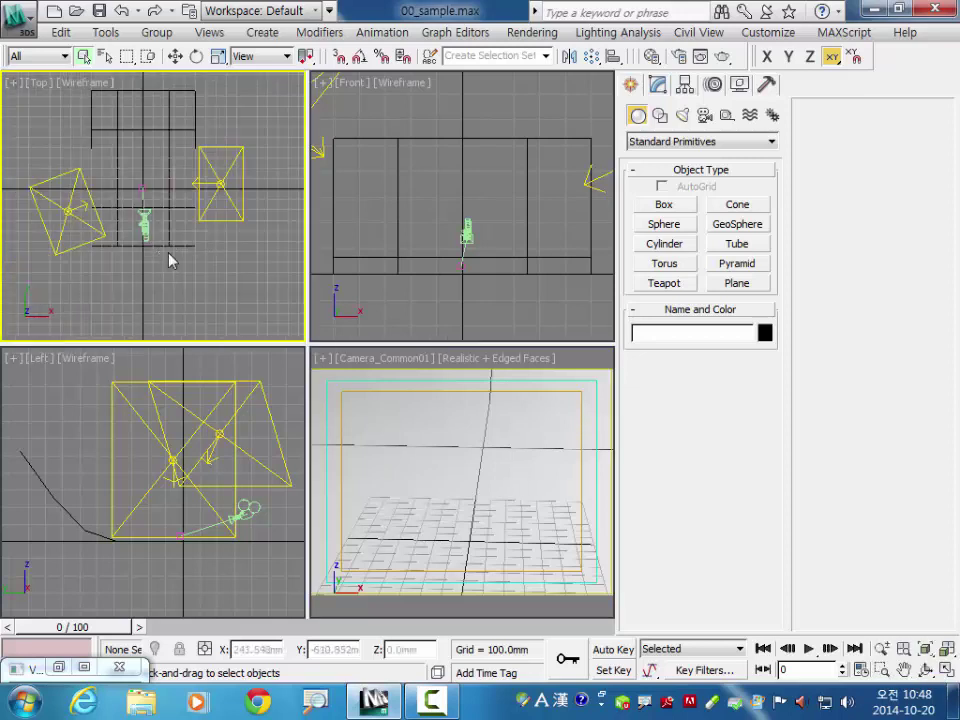
{"action": "left_click", "coordinate": [170, 258]}
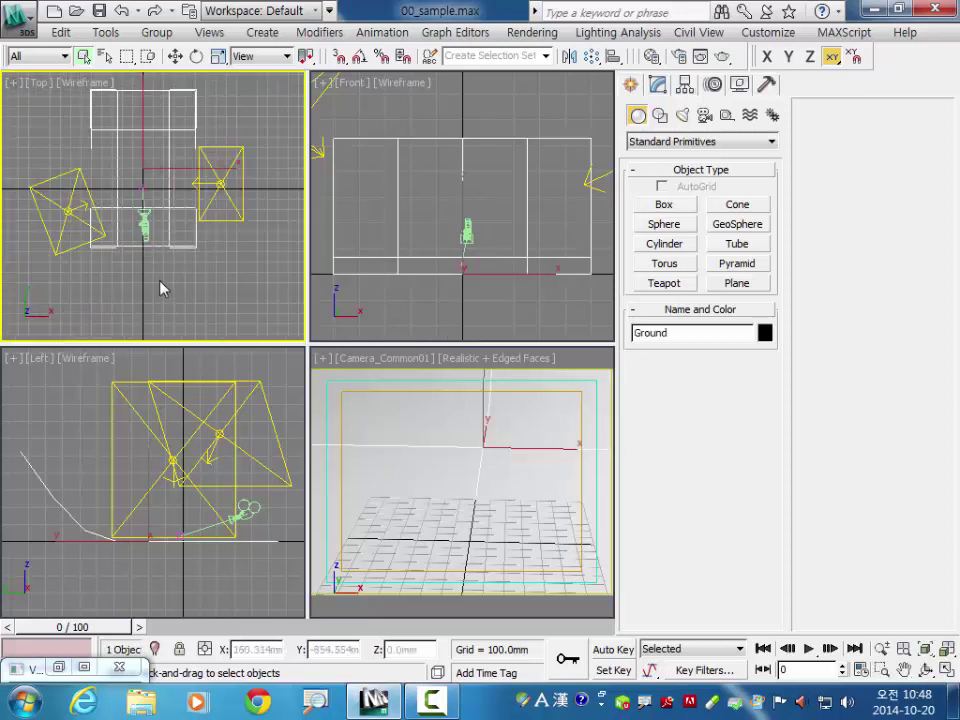
{"action": "left_click", "coordinate": [145, 220]}
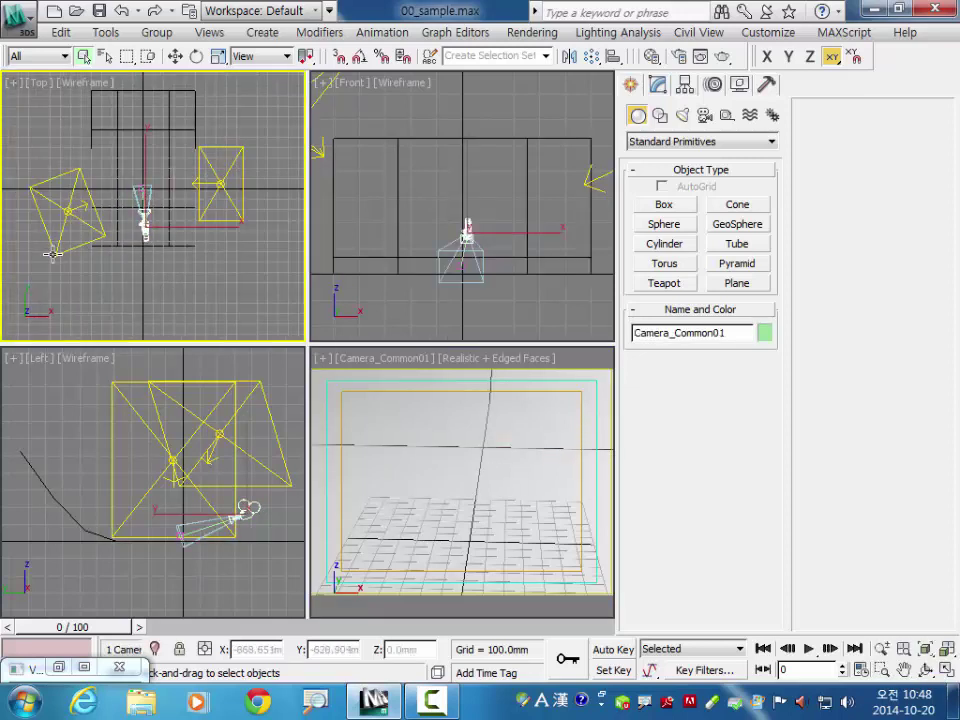
{"action": "left_click", "coordinate": [223, 281]}
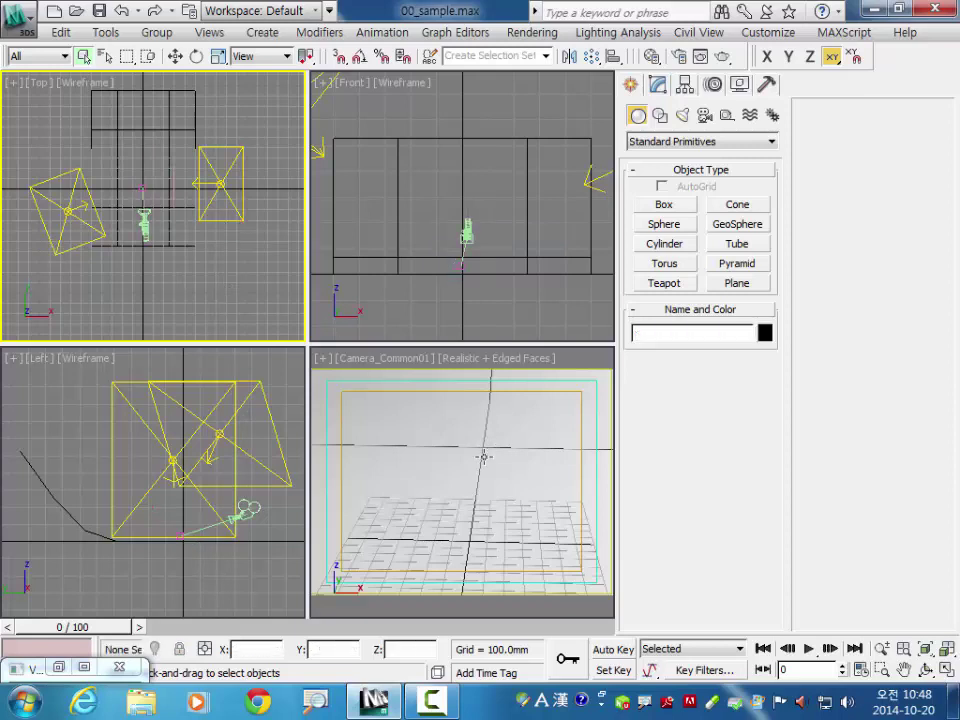
{"action": "left_click", "coordinate": [483, 456]}
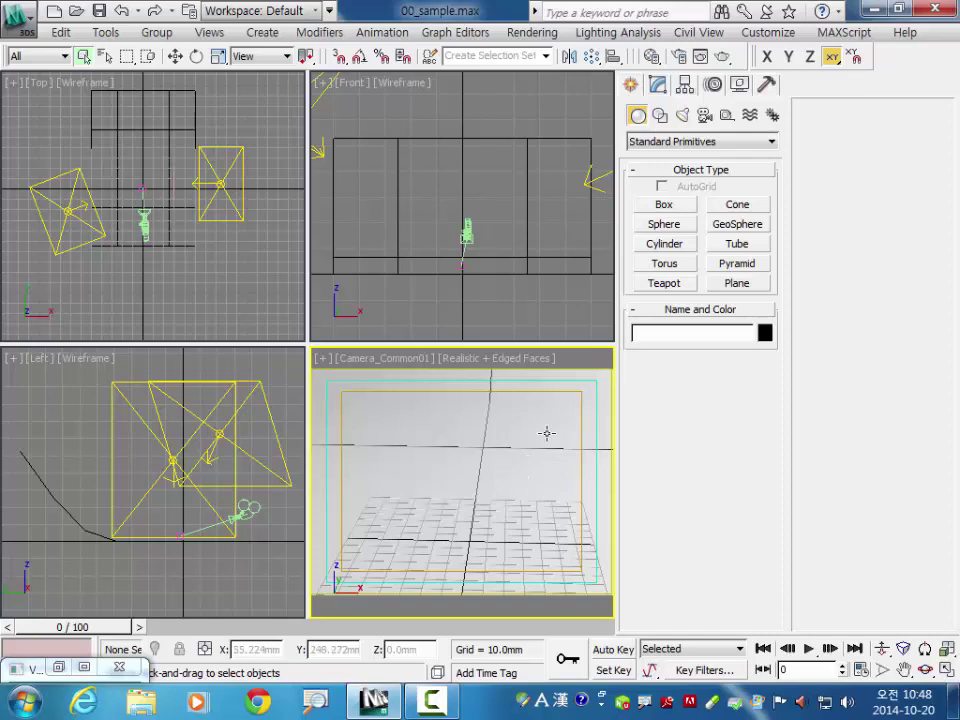
{"action": "left_click", "coordinate": [20, 36]}
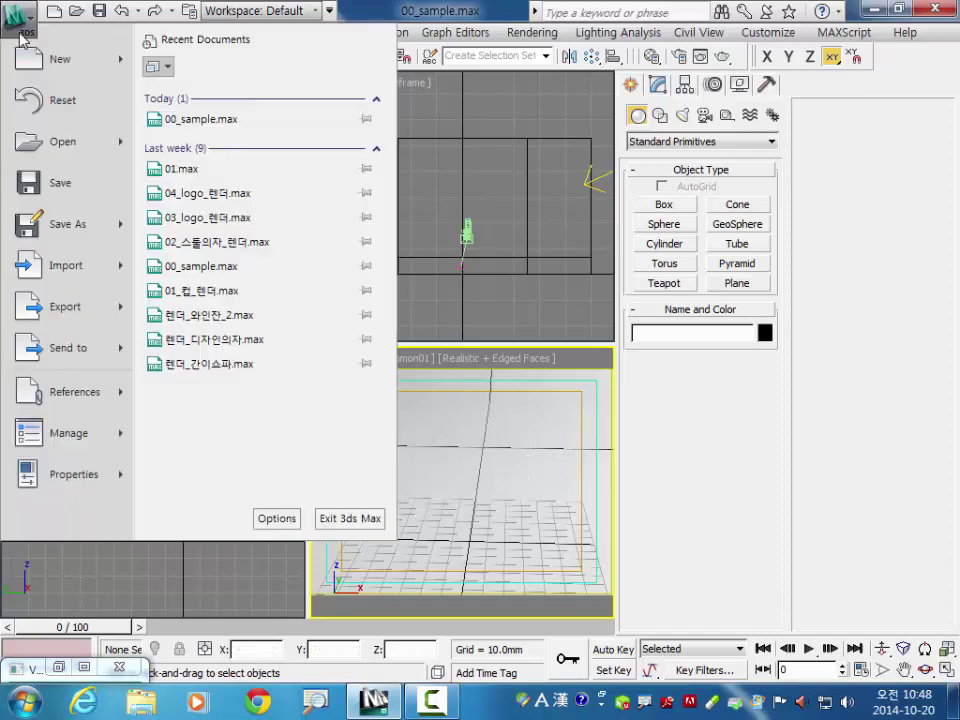
{"action": "mouse_move", "coordinate": [66, 265]}
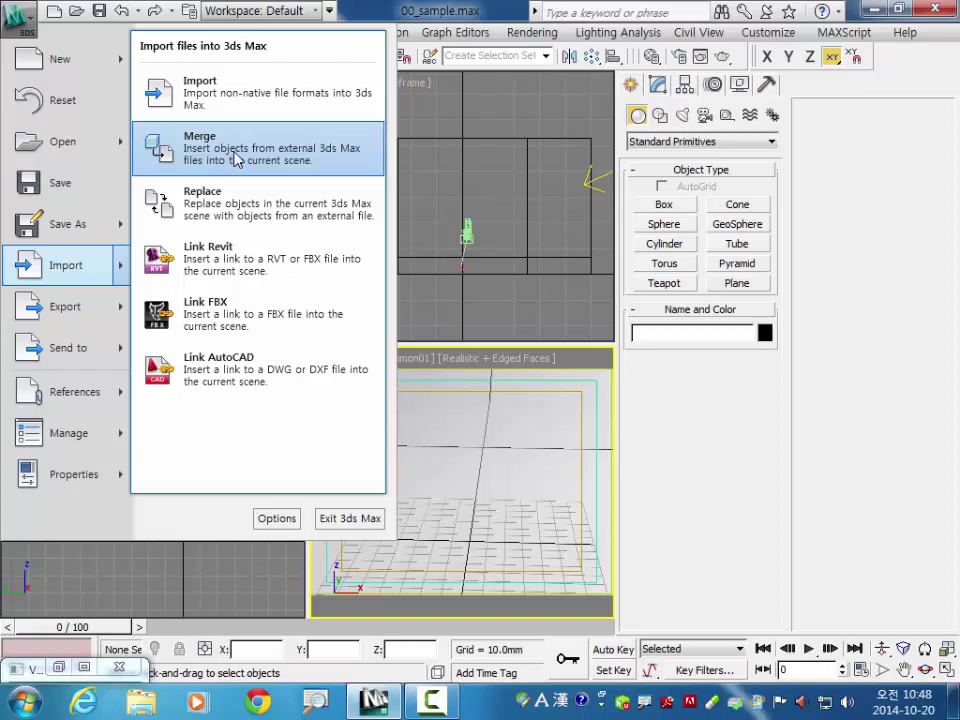
- Merge Line001 and Shape001 from 05_액자_2.max in the 작업 folder into the scene
{"action": "left_click", "coordinate": [237, 160]}
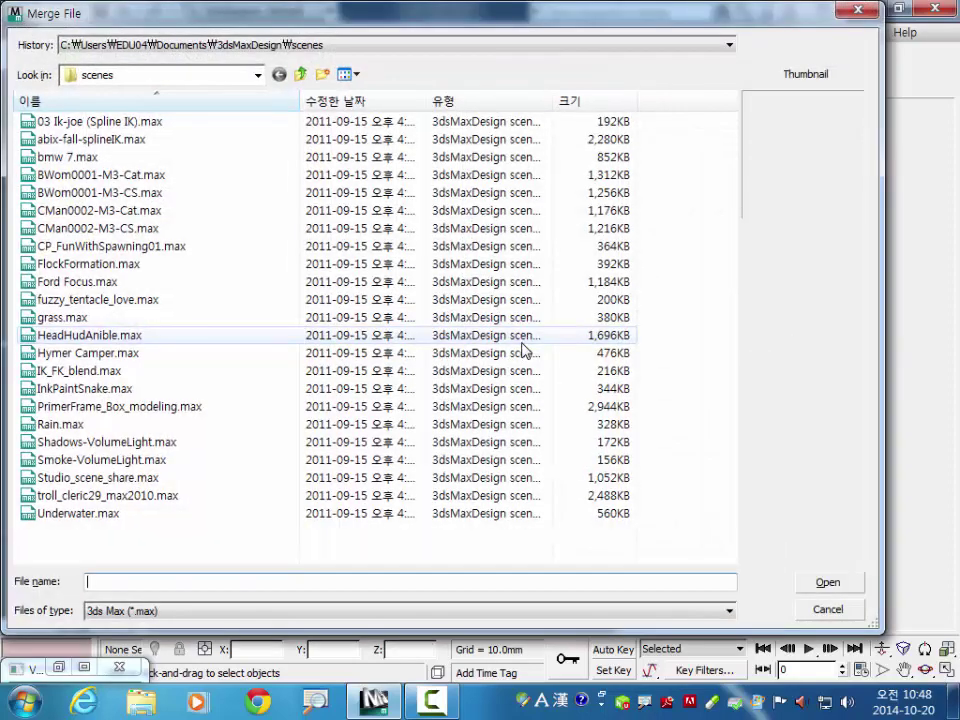
{"action": "left_click", "coordinate": [197, 47]}
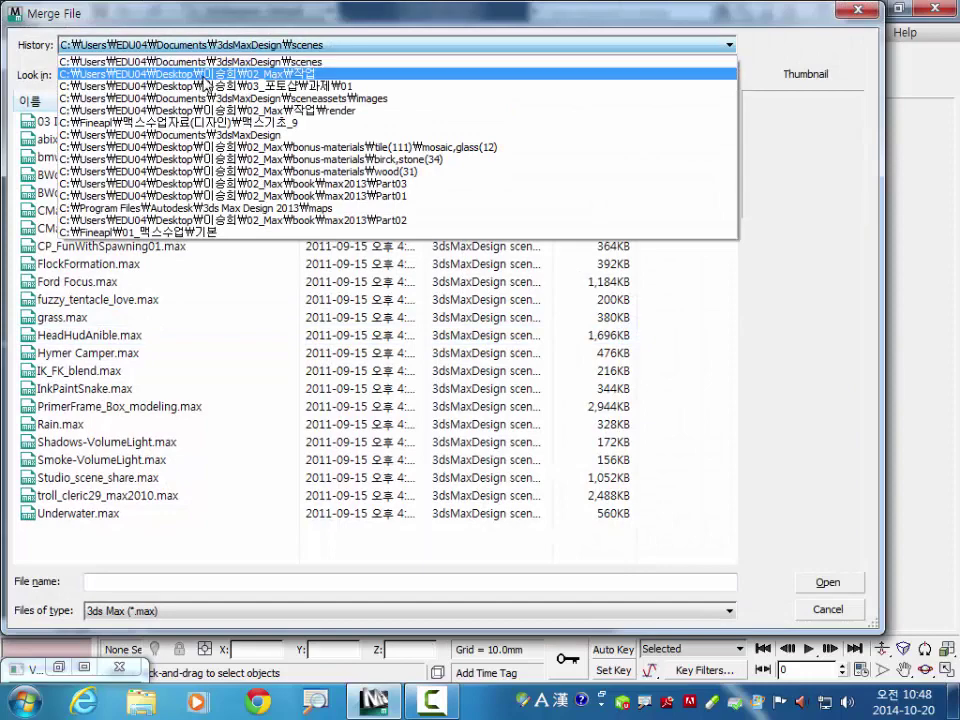
{"action": "left_click", "coordinate": [152, 61]}
{"action": "left_click", "coordinate": [452, 291]}
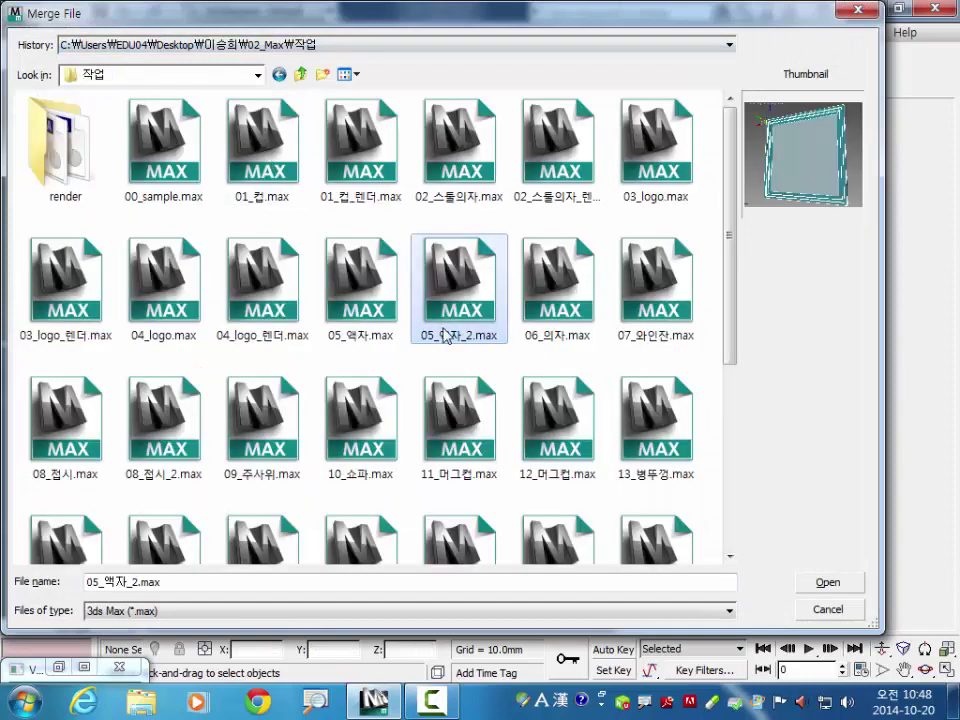
{"action": "double_click", "coordinate": [466, 300]}
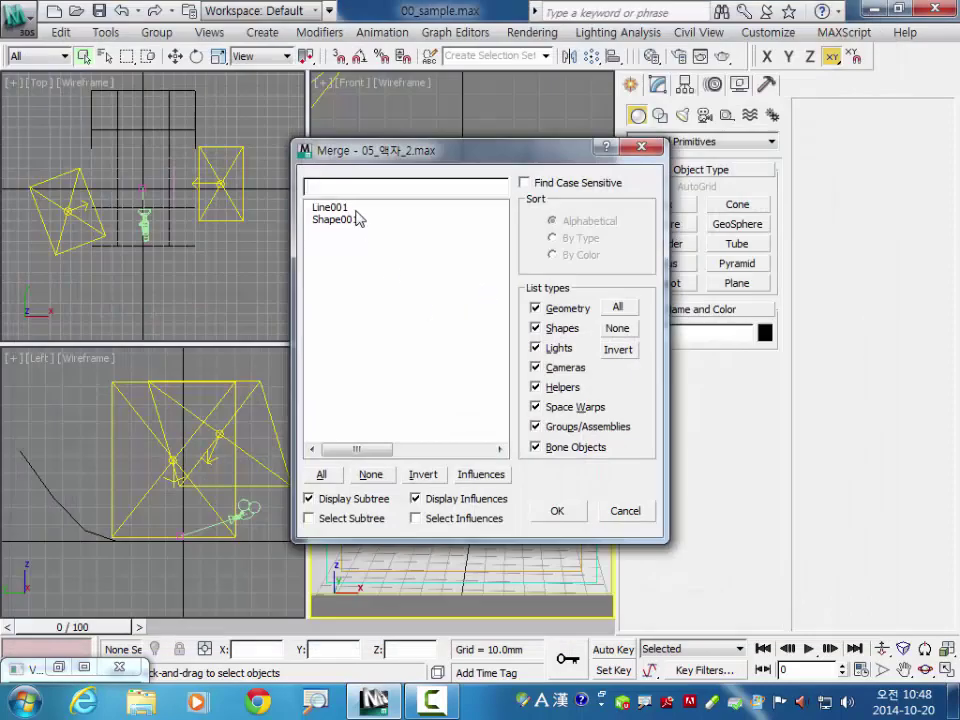
{"action": "left_click", "coordinate": [328, 207]}
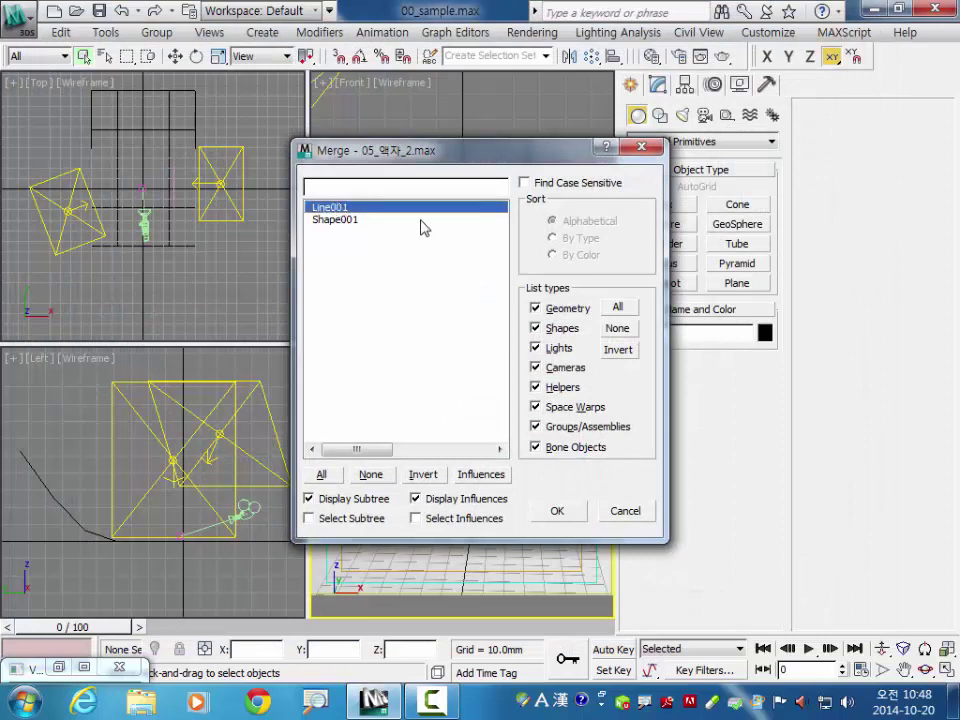
{"action": "left_click", "coordinate": [362, 220], "text": "shift"}
{"action": "left_click", "coordinate": [560, 512]}
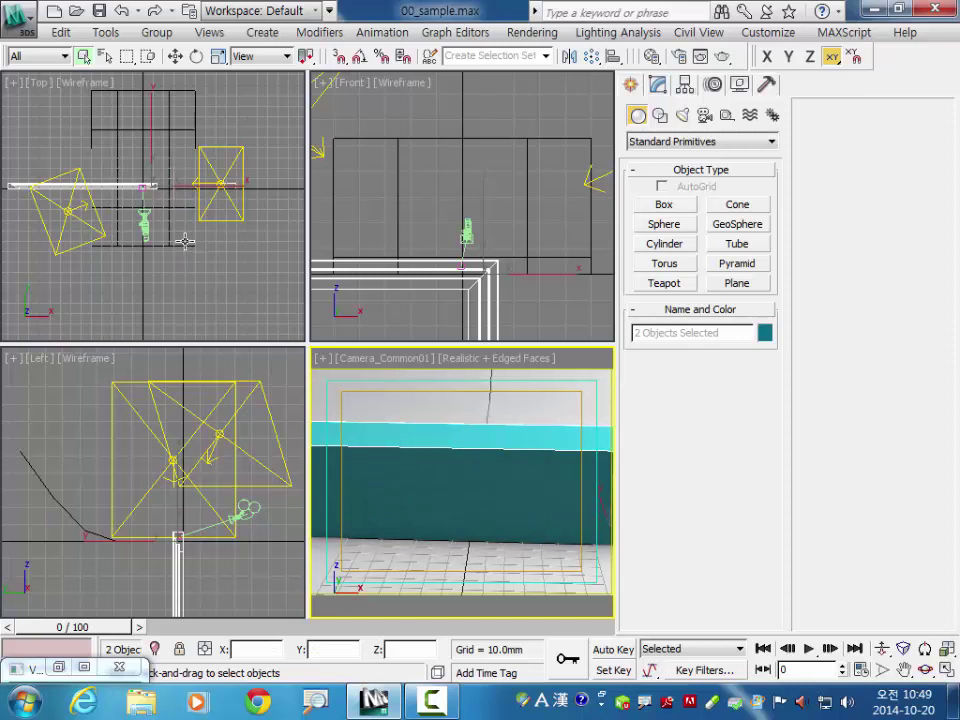
- Group the two merged shapes as Group001
{"action": "left_click", "coordinate": [156, 32]}
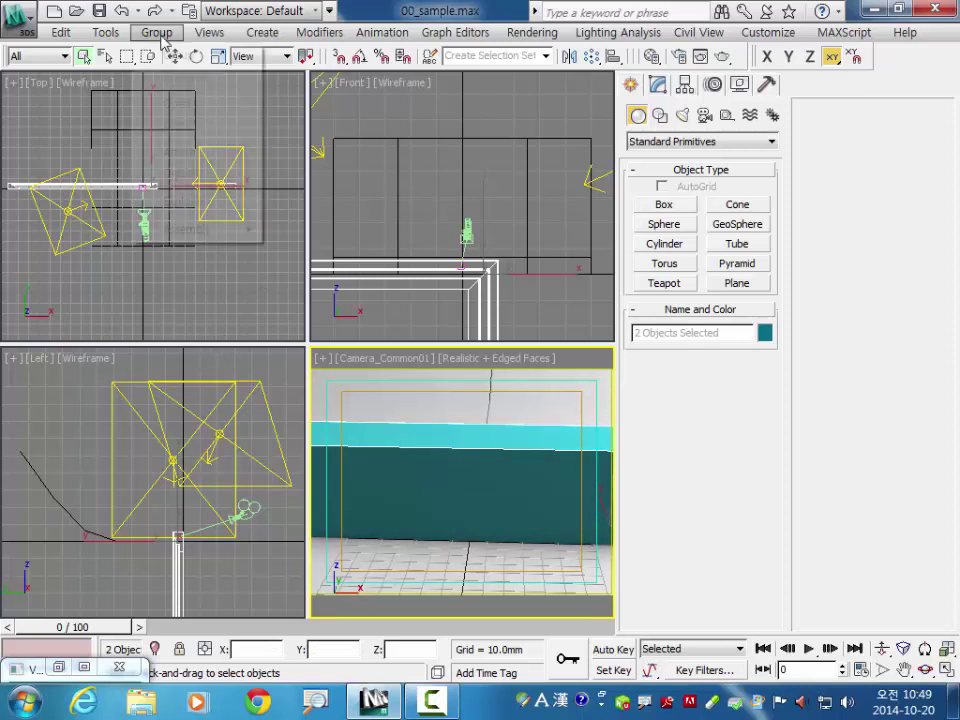
{"action": "left_click", "coordinate": [178, 59]}
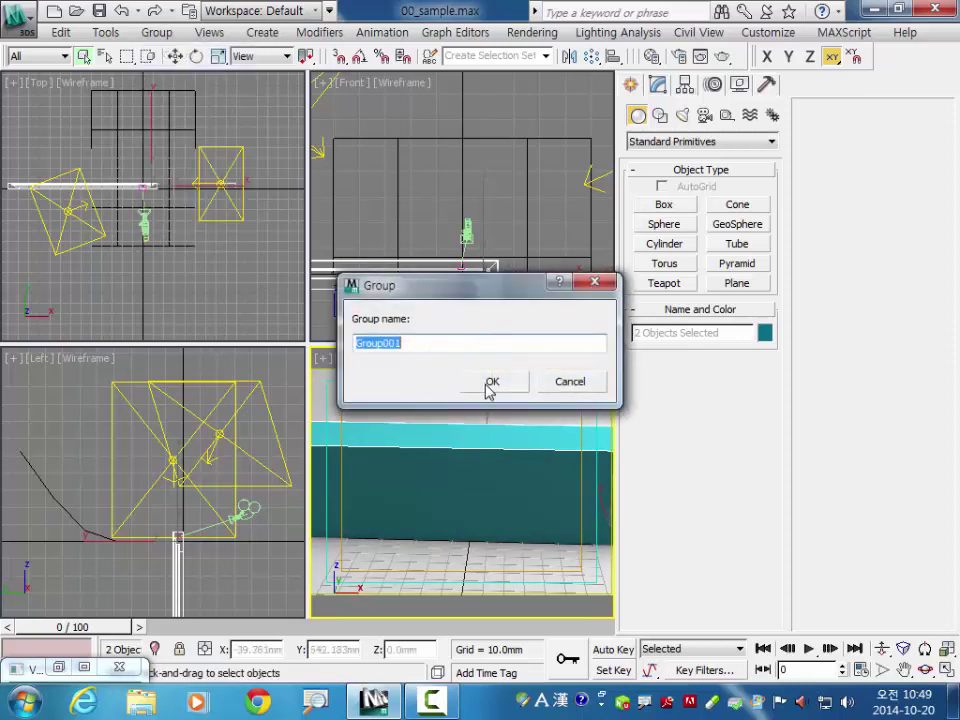
{"action": "left_click", "coordinate": [489, 380]}
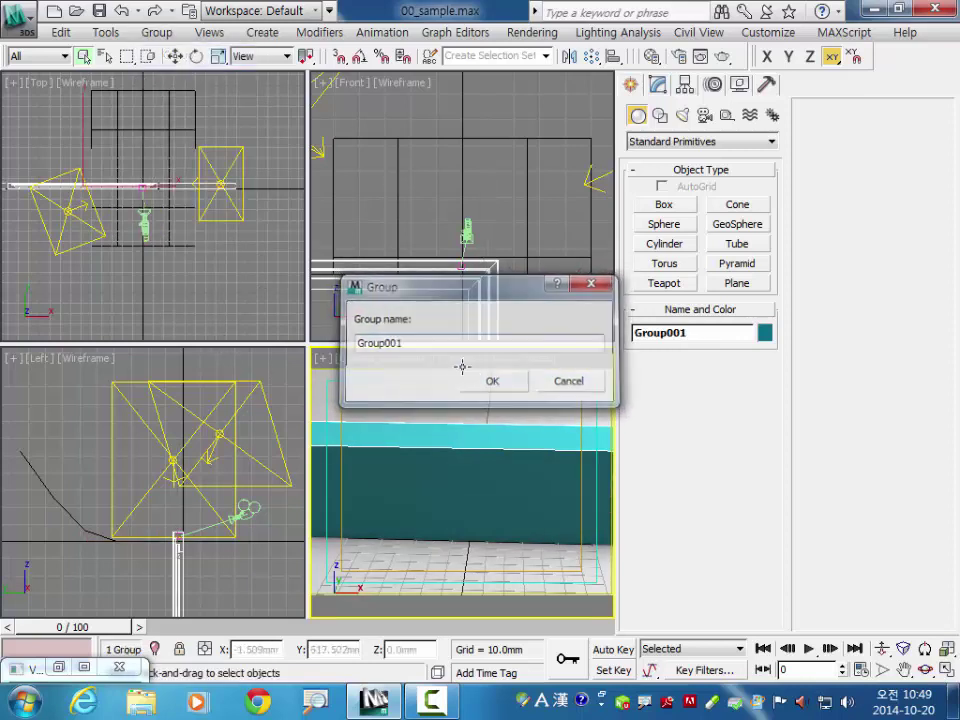
{"action": "left_click", "coordinate": [218, 56]}
- Scale Group001 uniformly to 5% in the Scale Transform Type-In, then find it in the front view
{"action": "right_click", "coordinate": [218, 56]}
{"action": "double_click", "coordinate": [493, 240]}
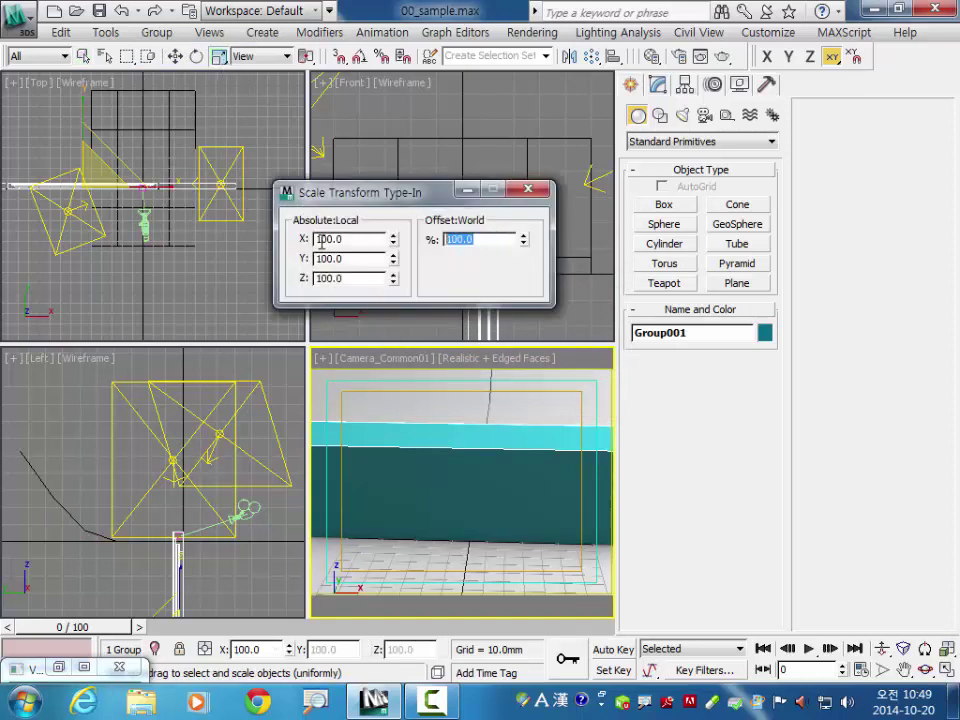
{"action": "type", "text": "5"}
{"action": "key", "text": "Return"}
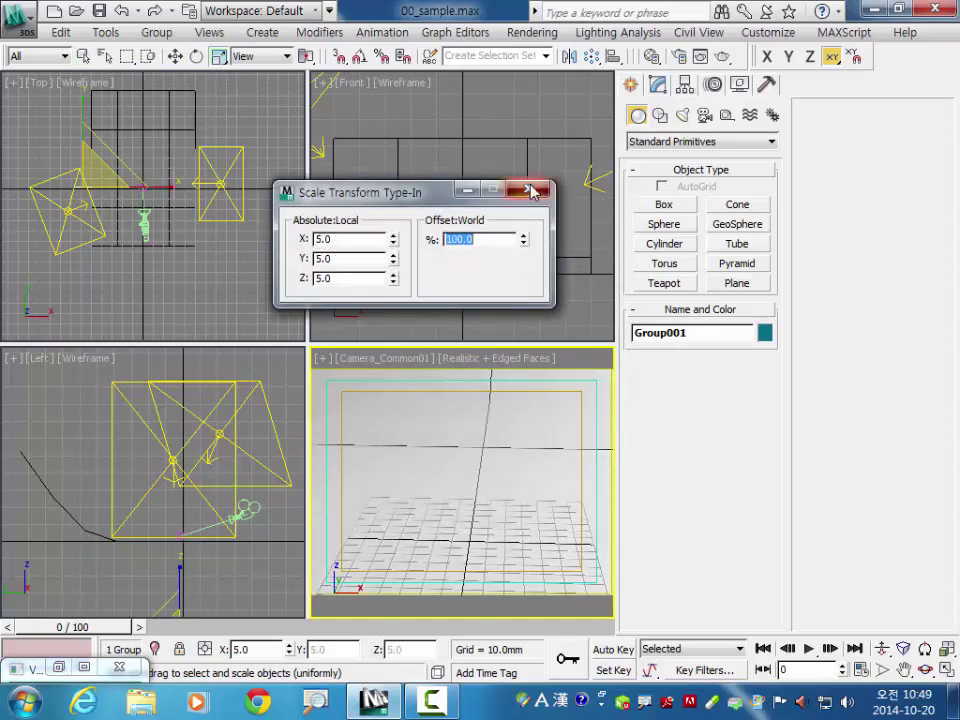
{"action": "left_click", "coordinate": [528, 189]}
{"action": "scroll", "coordinate": [450, 313], "scroll_direction": "down", "scroll_amount": 5}
{"action": "mouse_move", "coordinate": [514, 107]}
{"action": "middle_mouse_down"}
{"action": "mouse_move", "coordinate": [474, 157]}
{"action": "mouse_move", "coordinate": [489, 165]}
{"action": "middle_mouse_up"}
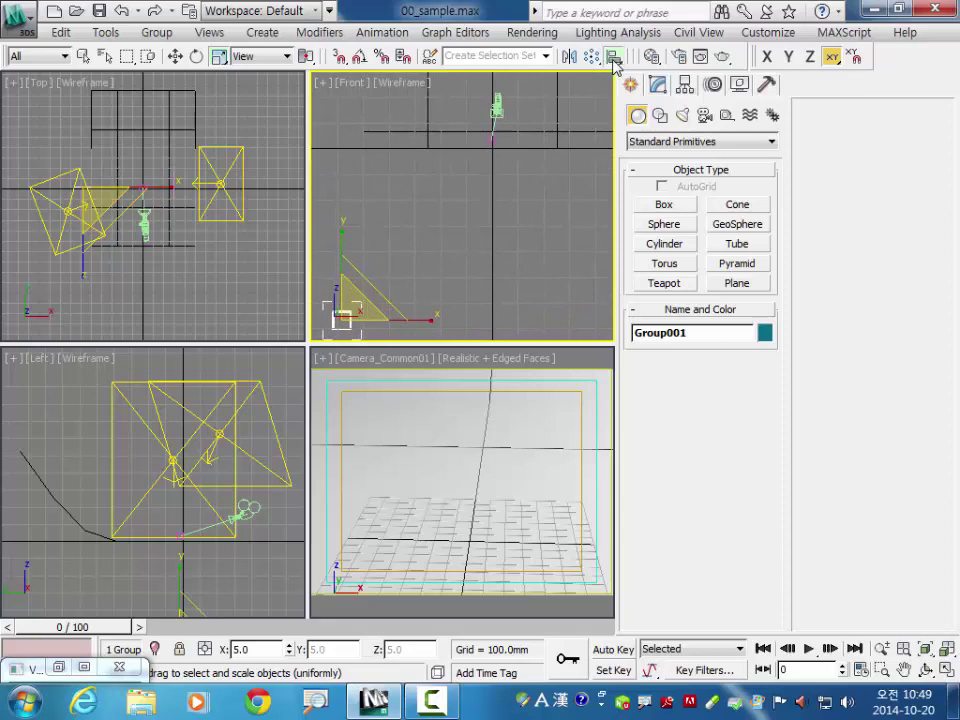
- Align Group001 center-to-center with Target01 on X, Y and Z position
{"action": "key", "text": "q"}
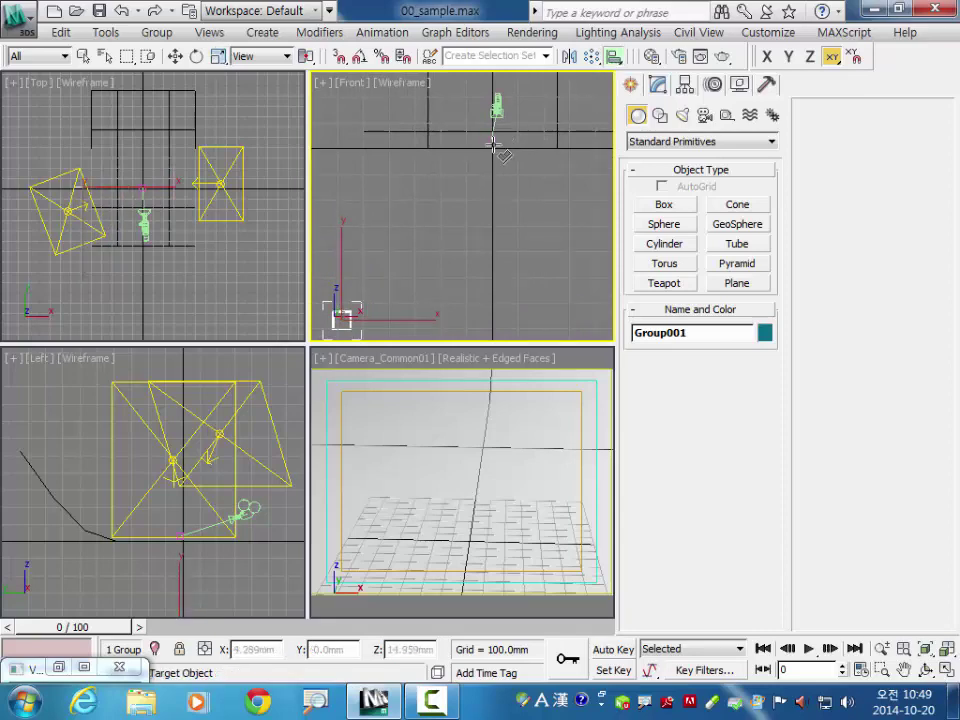
{"action": "left_click", "coordinate": [494, 150]}
{"action": "left_click", "coordinate": [676, 201]}
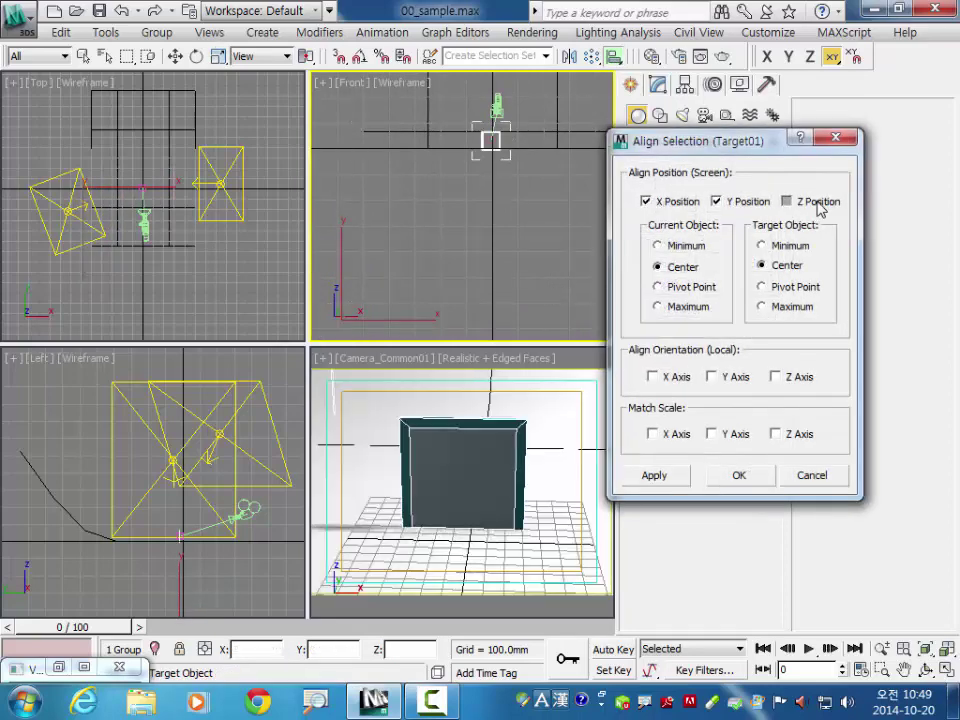
{"action": "left_click", "coordinate": [814, 202]}
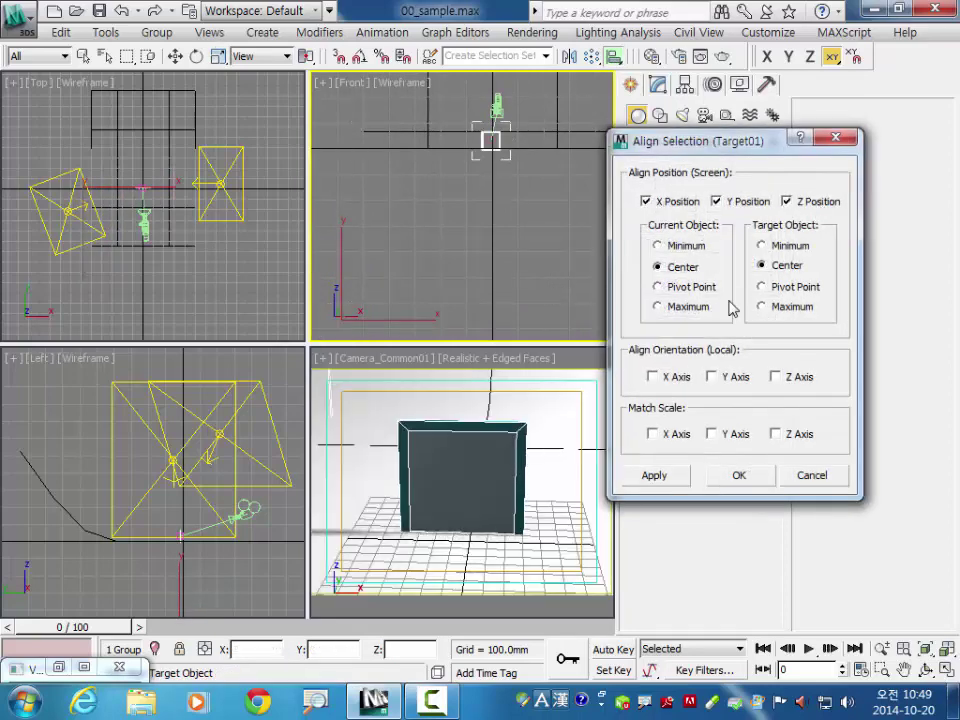
{"action": "left_click", "coordinate": [733, 477]}
{"action": "middle_click_drag", "start_coordinate": [508, 207], "coordinate": [487, 275]}
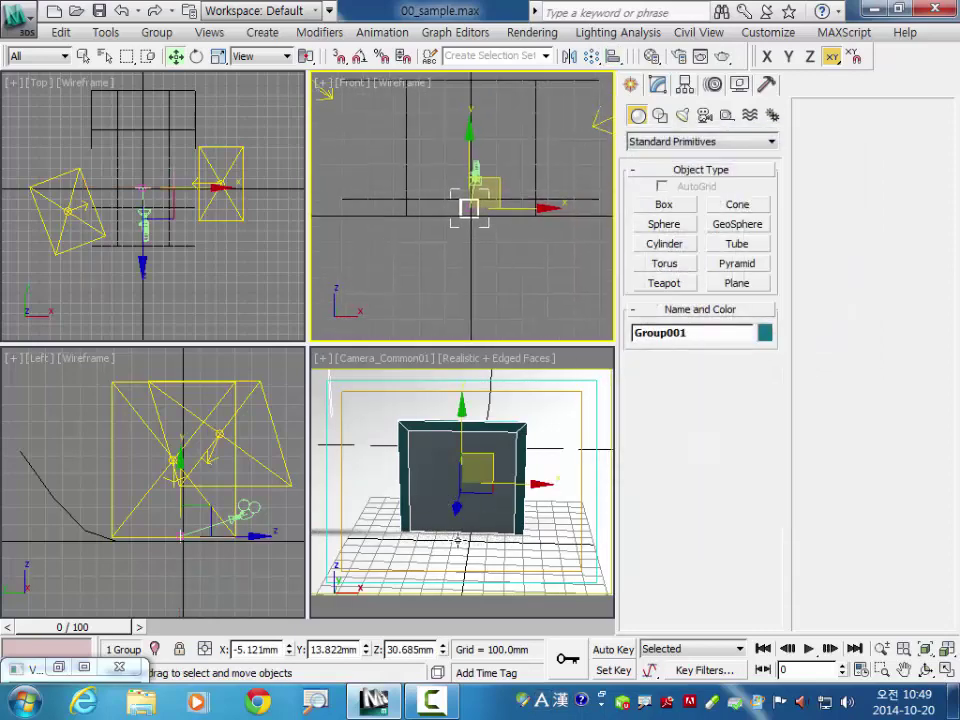
- Raise the frame group along Y and truck the camera view so the frame sits lower
{"action": "scroll", "coordinate": [461, 274], "scroll_direction": "up", "scroll_amount": 2}
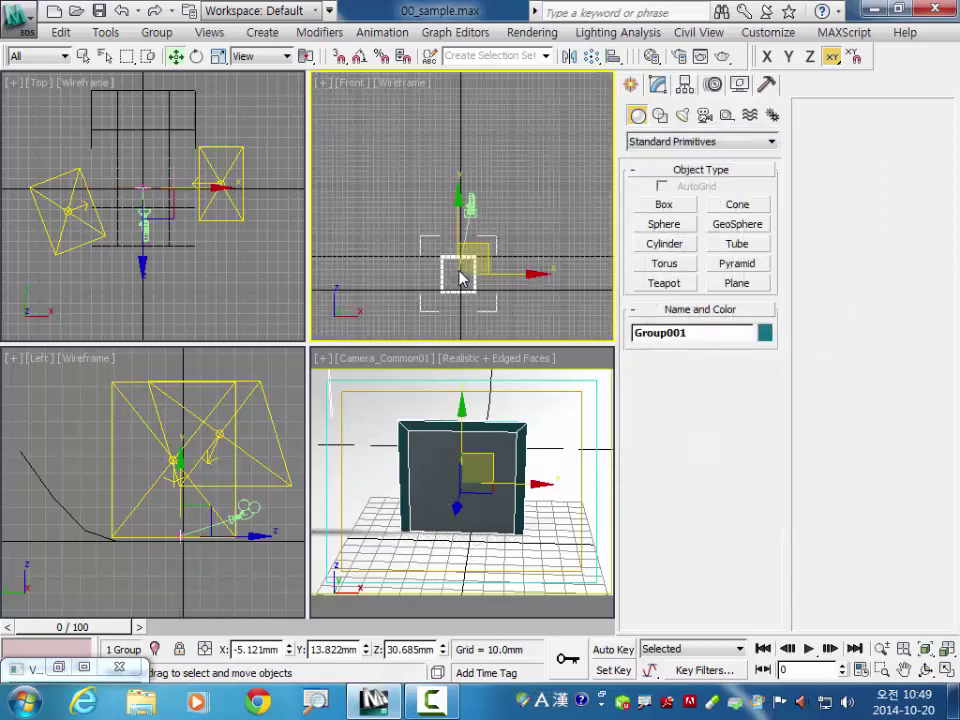
{"action": "scroll", "coordinate": [510, 249], "scroll_direction": "up", "scroll_amount": 1}
{"action": "left_click_drag", "start_coordinate": [463, 165], "coordinate": [461, 153]}
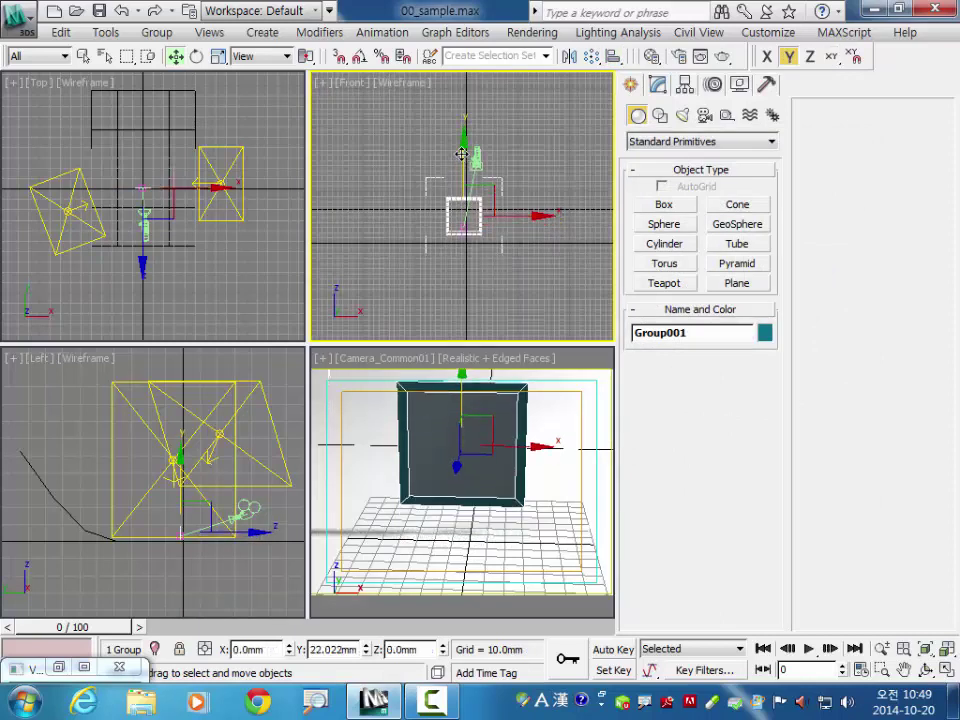
{"action": "left_click", "coordinate": [462, 450]}
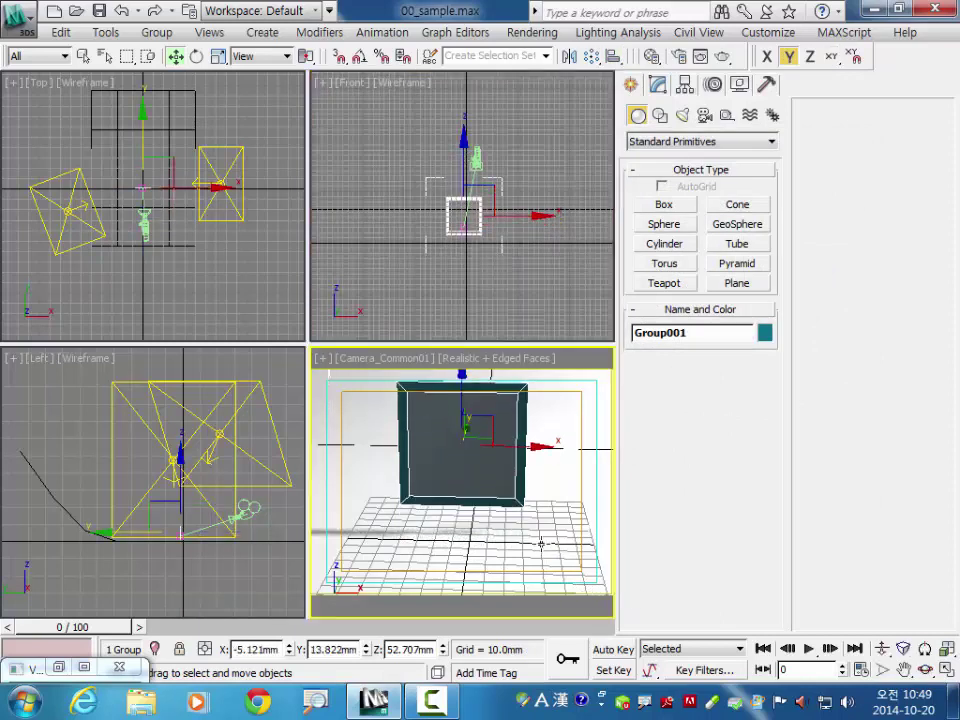
{"action": "left_click", "coordinate": [903, 669]}
{"action": "mouse_move", "coordinate": [538, 530]}
{"action": "left_mouse_down"}
{"action": "mouse_move", "coordinate": [546, 568]}
{"action": "mouse_move", "coordinate": [549, 546]}
{"action": "mouse_move", "coordinate": [530, 535]}
{"action": "mouse_move", "coordinate": [482, 450]}
{"action": "left_mouse_up"}
{"action": "left_click", "coordinate": [925, 669]}
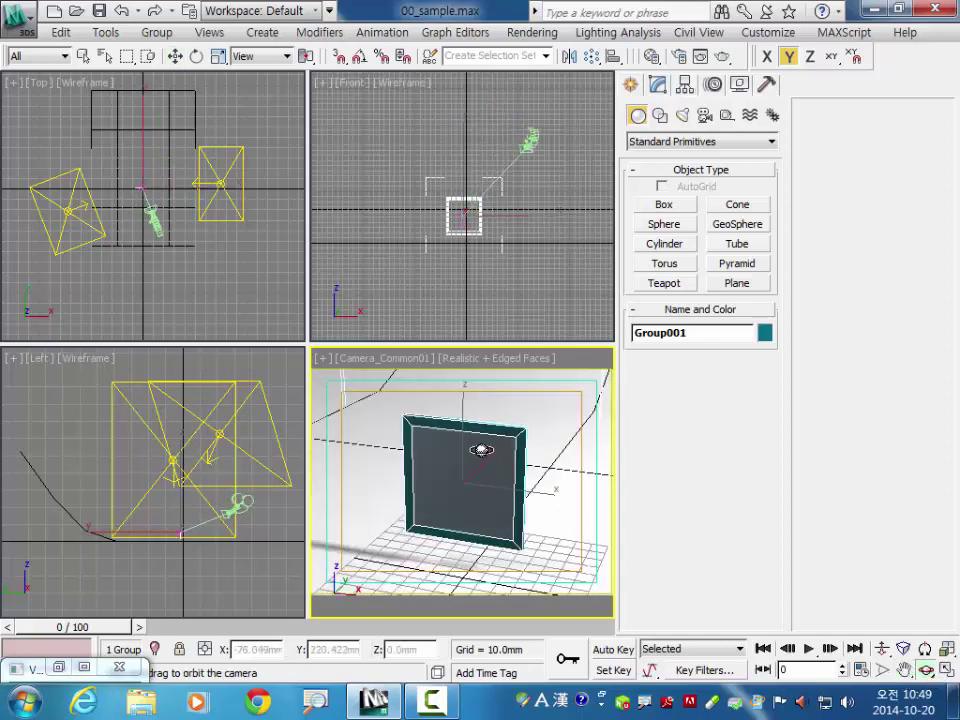
- Ungroup Group001 into its two objects and bring up the Material Editor
{"action": "key", "text": "w"}
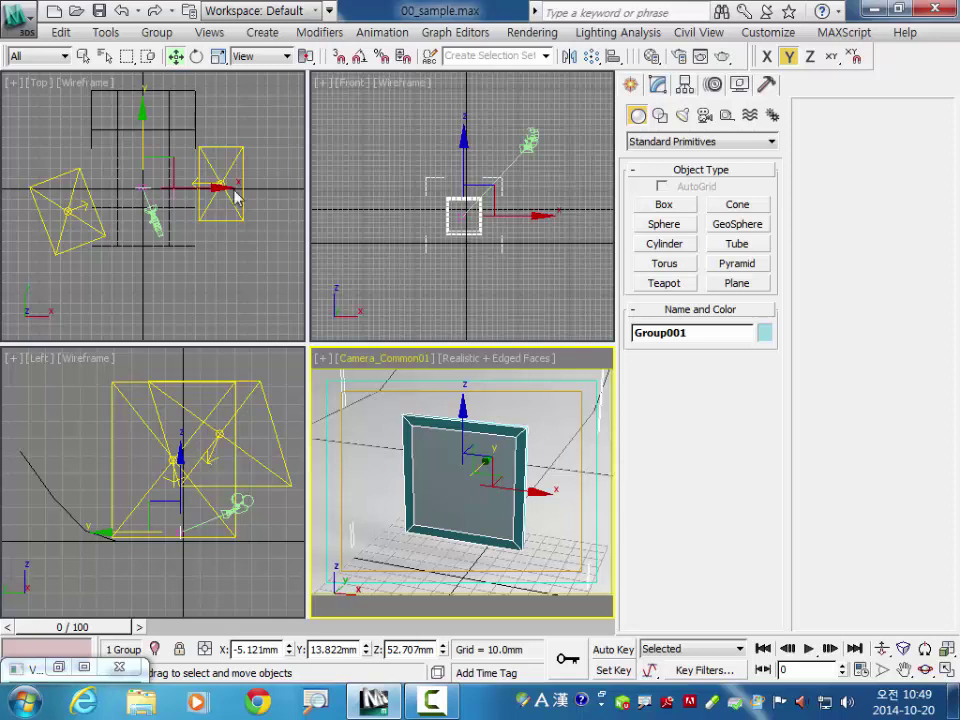
{"action": "left_click", "coordinate": [156, 31]}
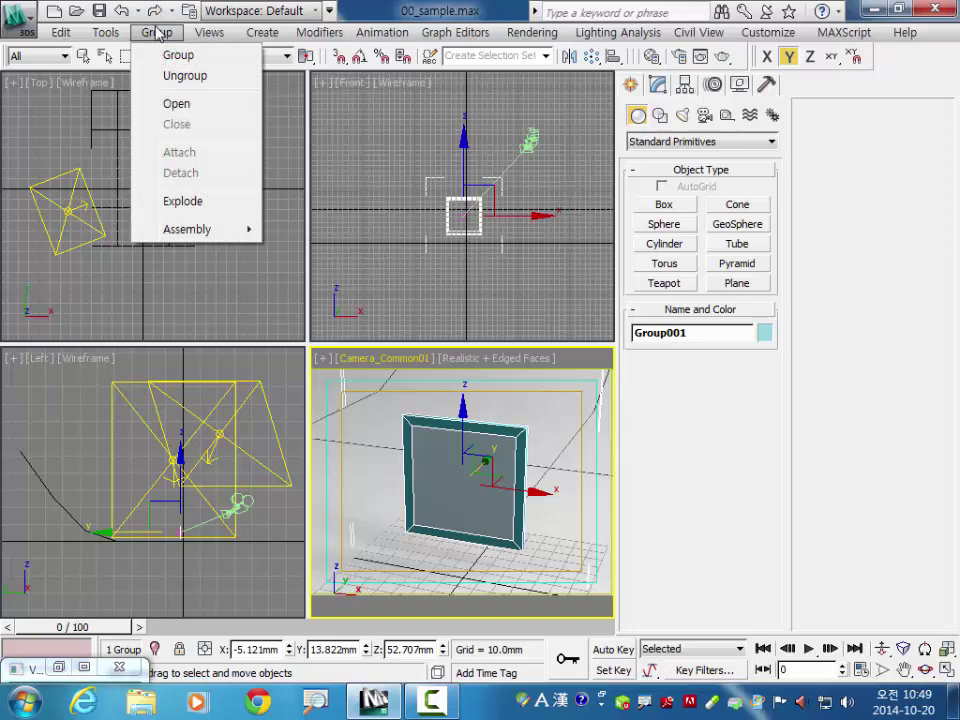
{"action": "left_click", "coordinate": [208, 80]}
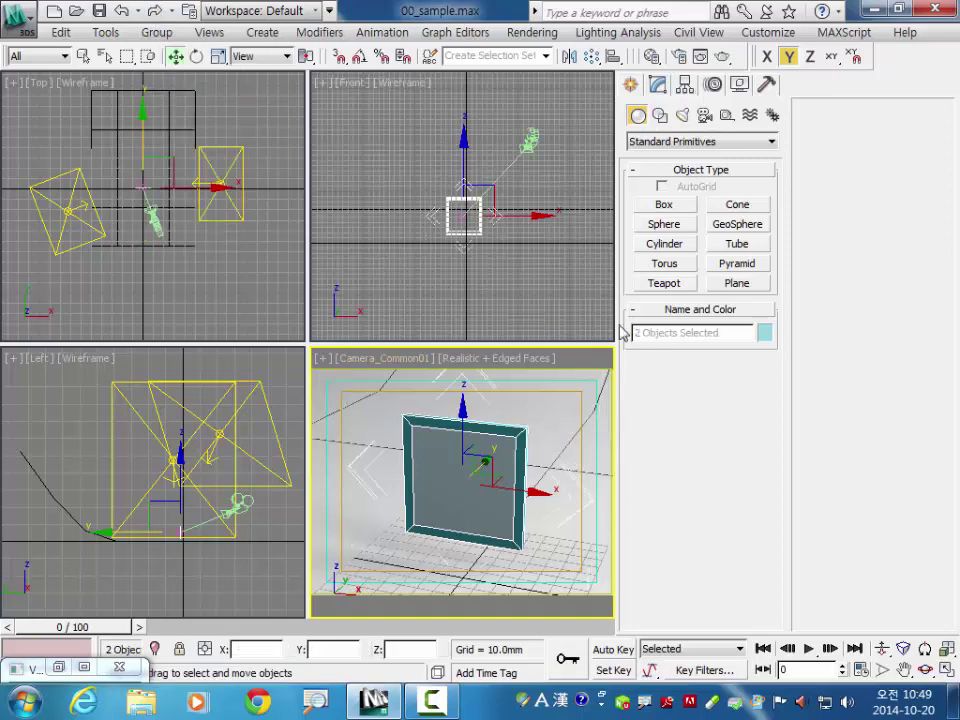
{"action": "left_click", "coordinate": [651, 56]}
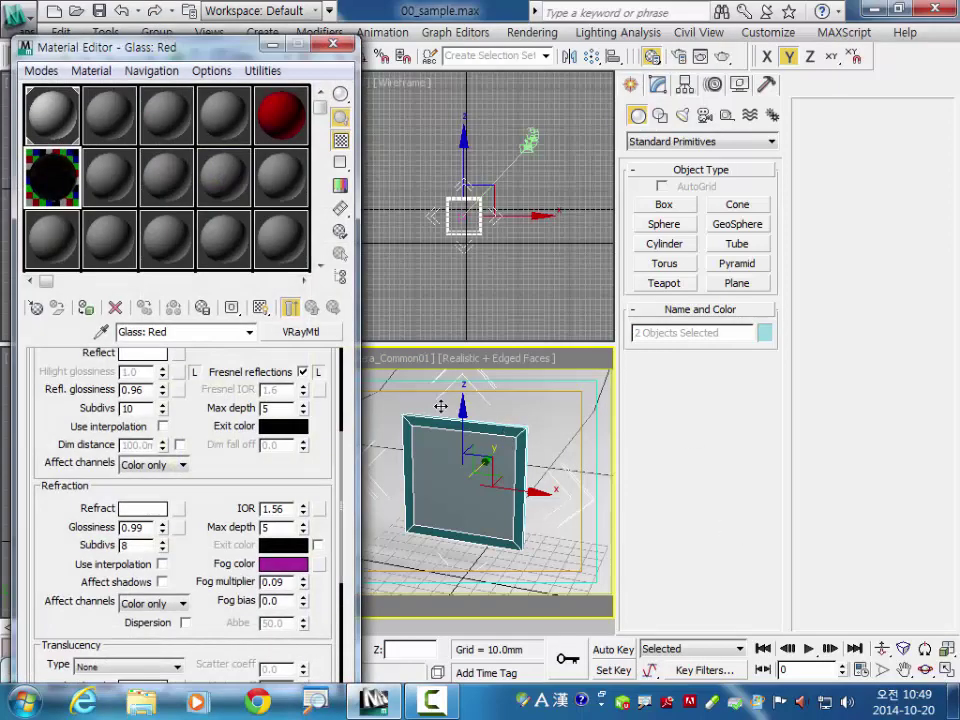
- Load wood_17 from the AS_vray_v1_wood.mat library into an unused material slot
{"action": "left_click", "coordinate": [108, 116]}
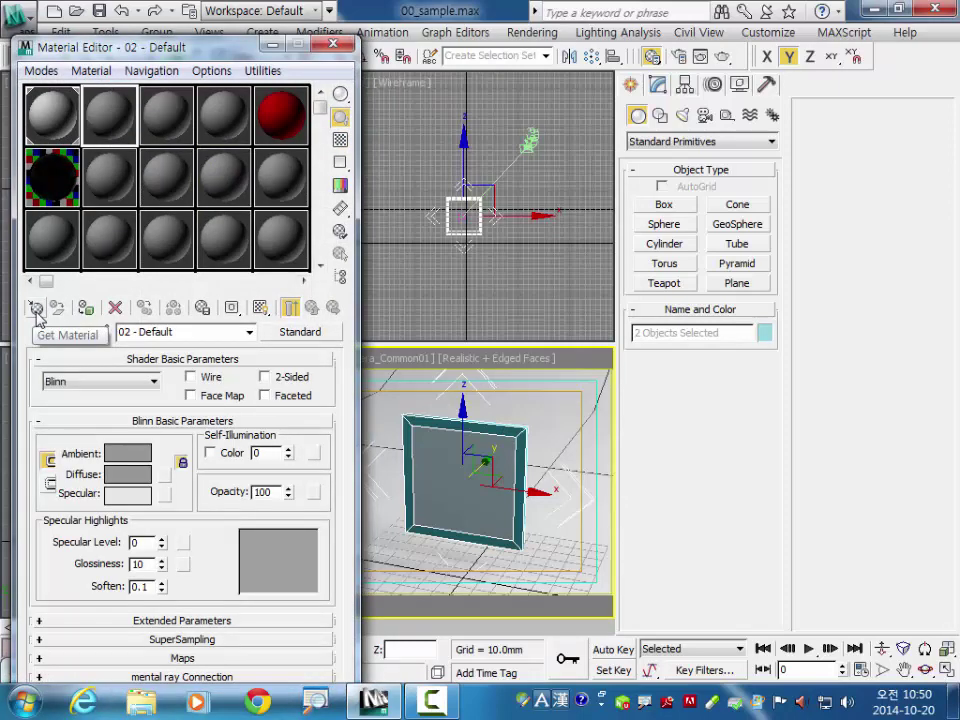
{"action": "left_click", "coordinate": [37, 309]}
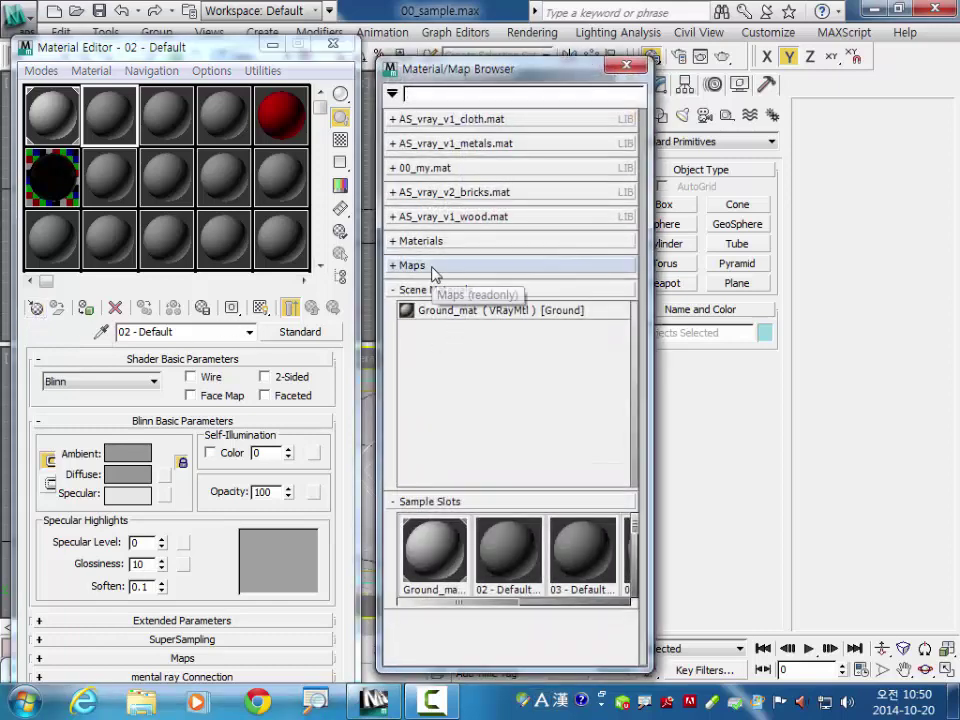
{"action": "left_click", "coordinate": [470, 218]}
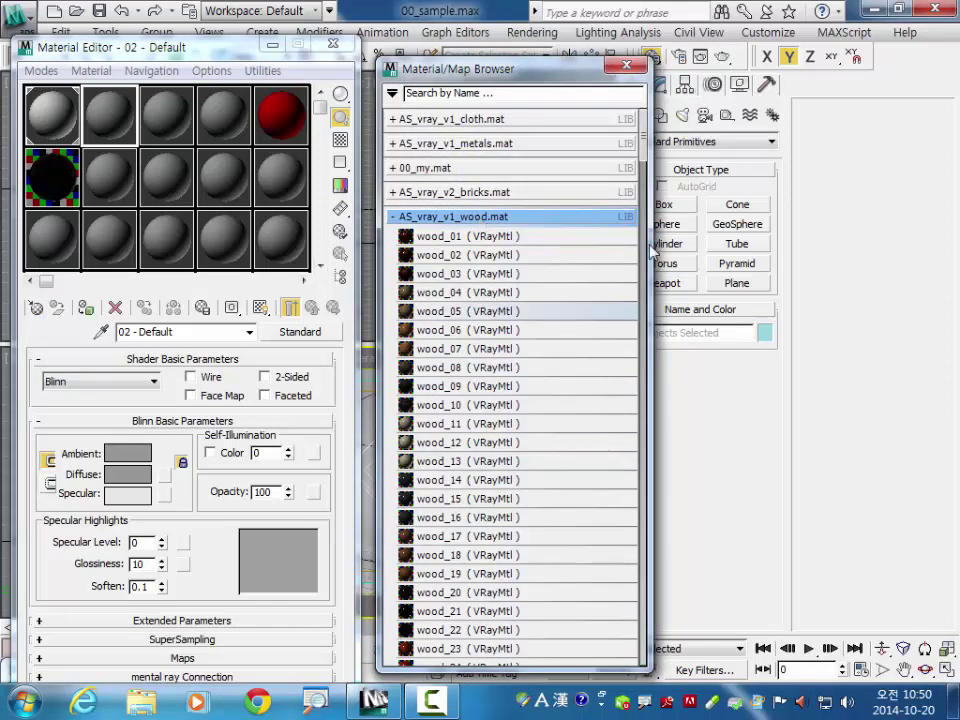
{"action": "left_click", "coordinate": [458, 537]}
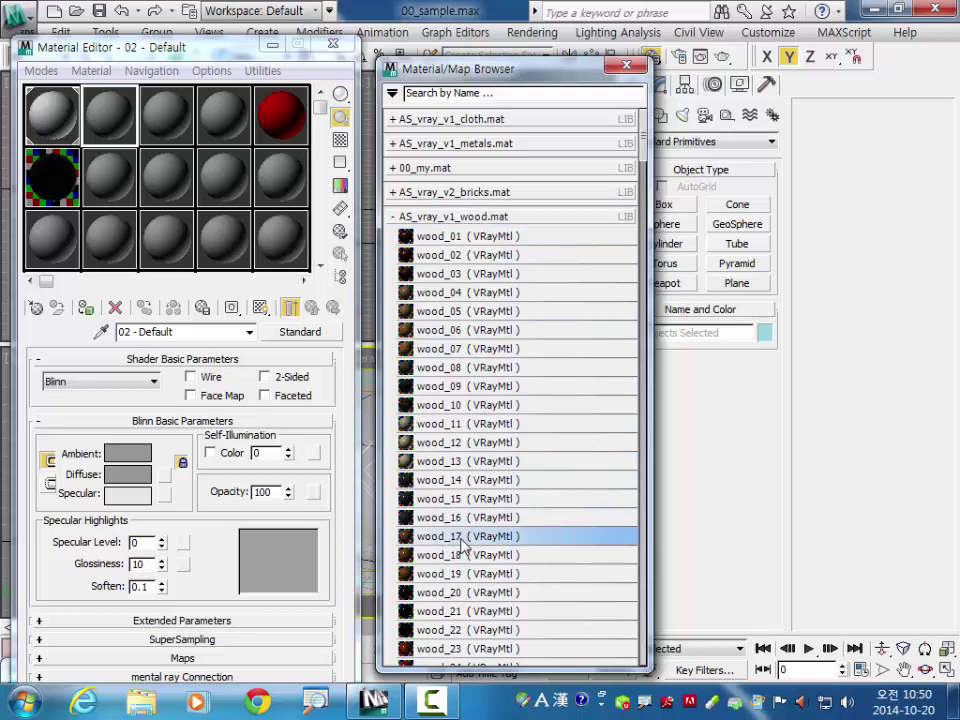
{"action": "double_click", "coordinate": [462, 543]}
{"action": "left_click", "coordinate": [627, 65]}
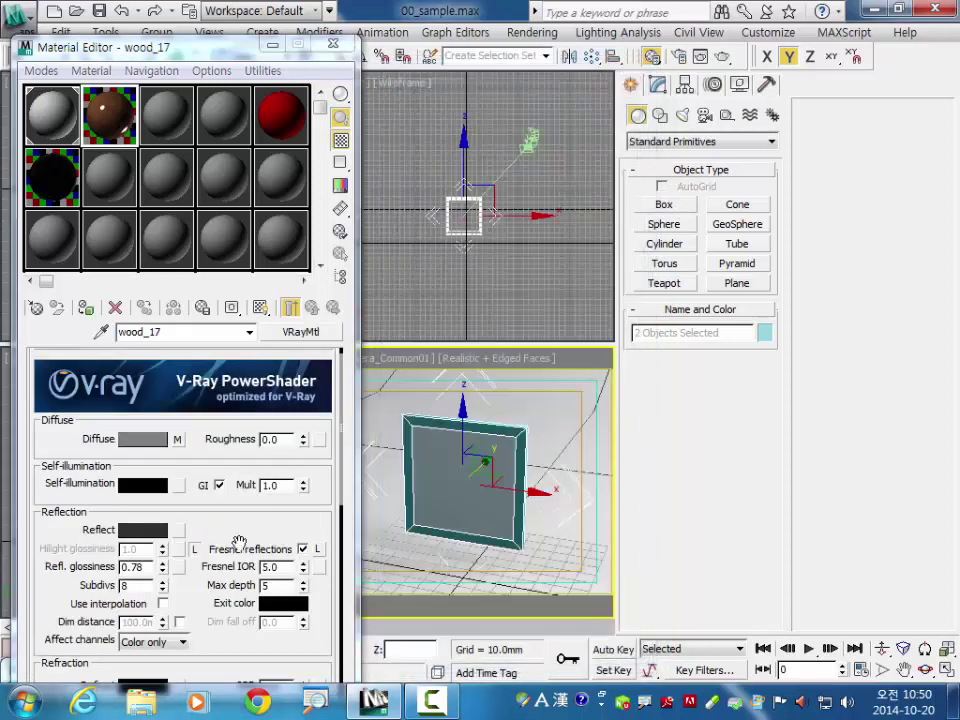
- Preview the wood_17 diffuse texture and enable Show Shaded Material in Viewport
{"action": "left_click", "coordinate": [177, 440]}
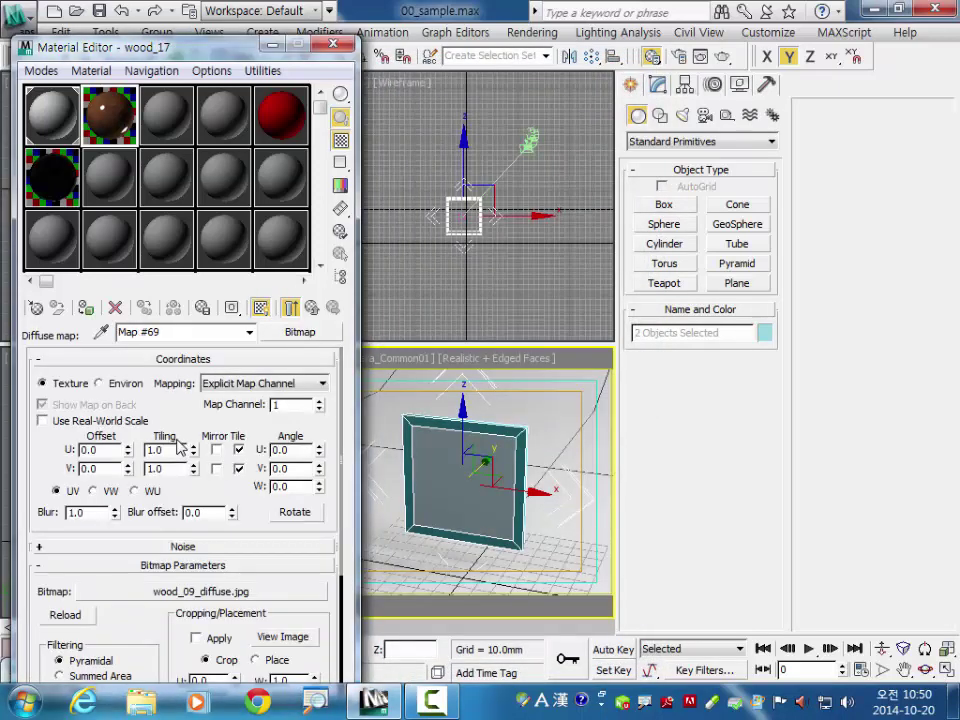
{"action": "left_click", "coordinate": [281, 692]}
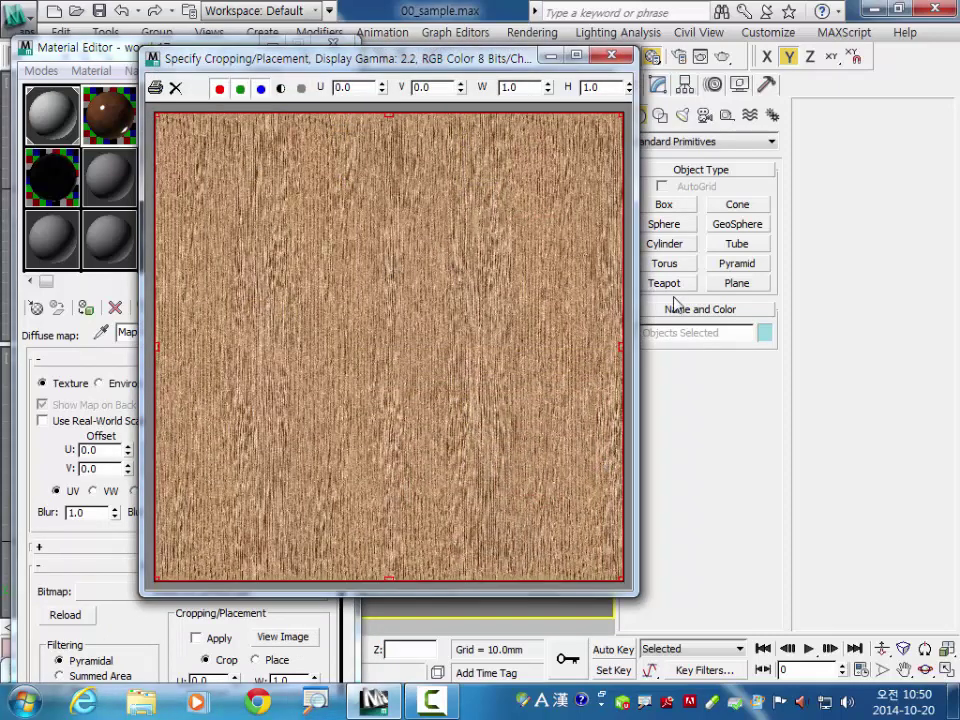
{"action": "left_click", "coordinate": [612, 55]}
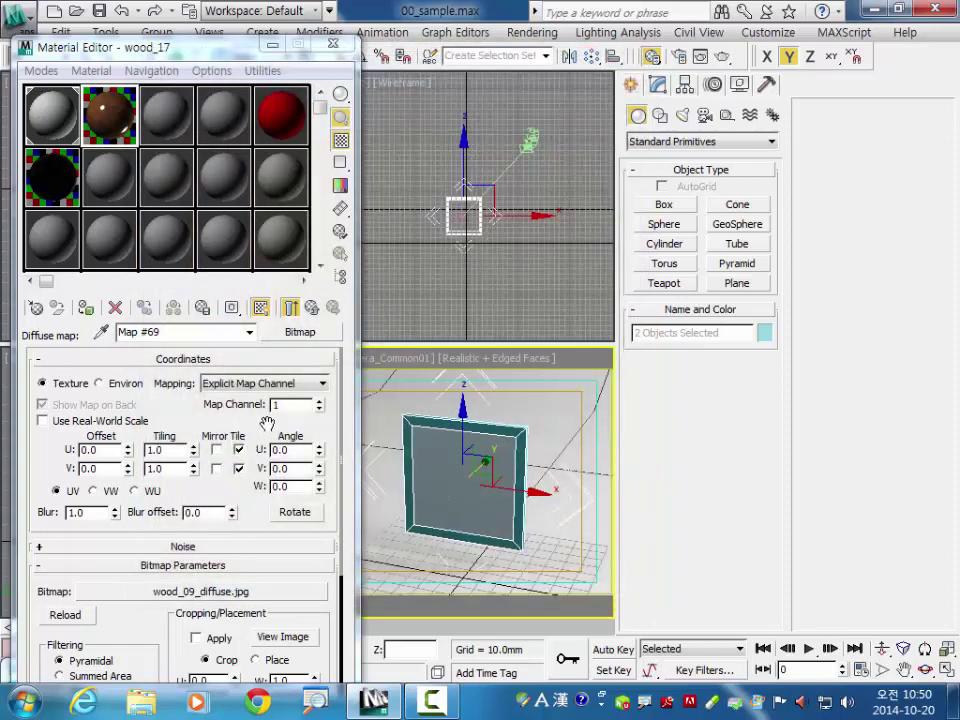
{"action": "left_click", "coordinate": [290, 308]}
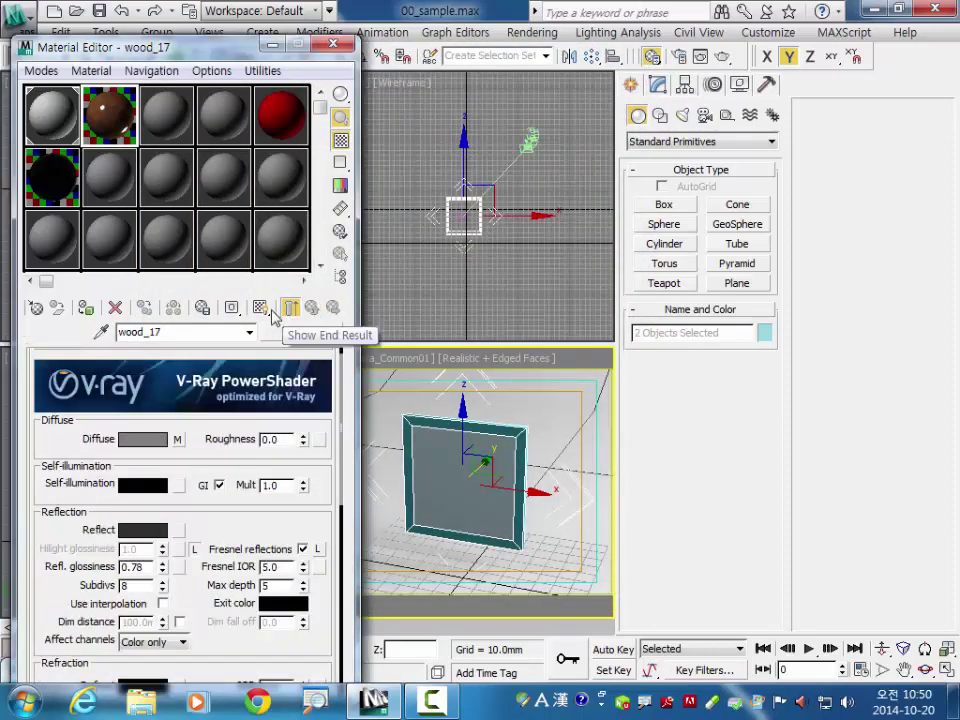
{"action": "left_click", "coordinate": [261, 308]}
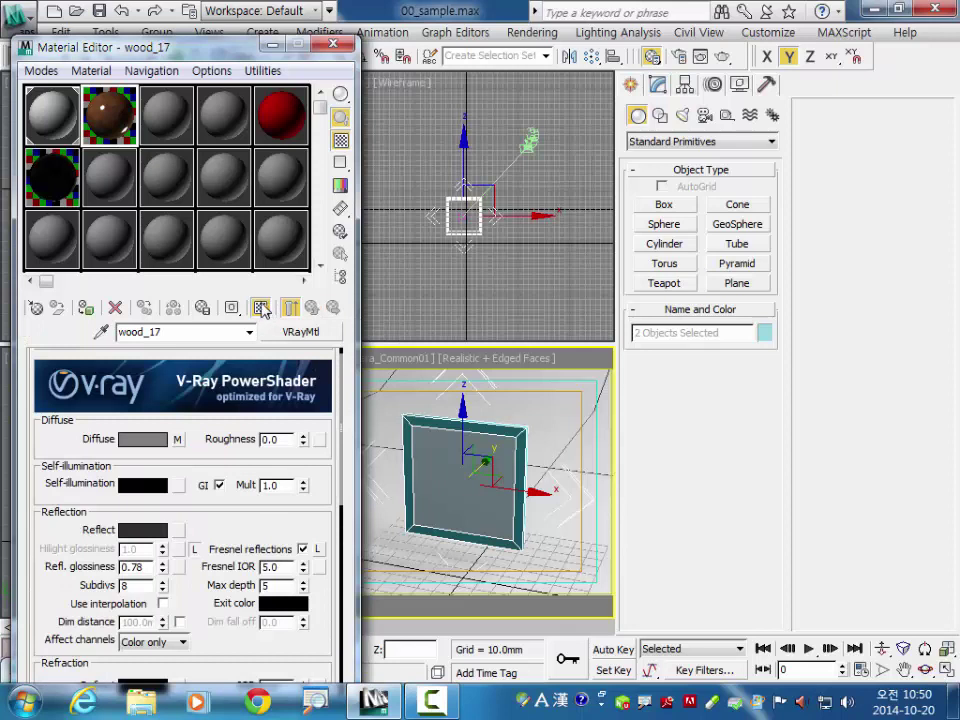
- Assign wood_17 to the outer frame Line001 and show its modifier stack
{"action": "left_click", "coordinate": [521, 444]}
{"action": "left_click", "coordinate": [86, 308]}
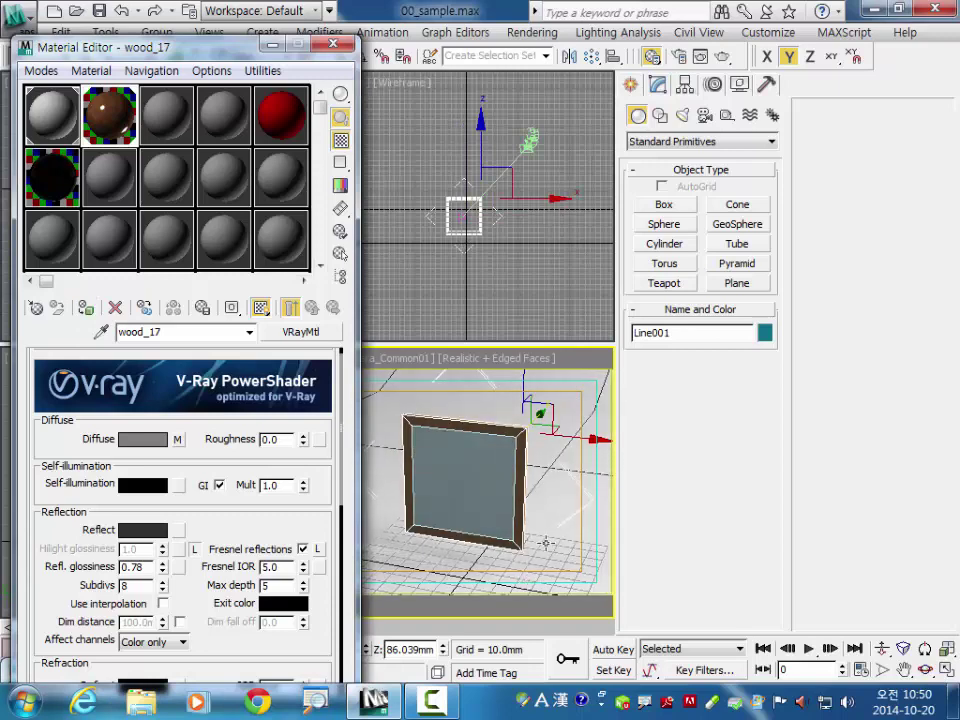
{"action": "left_click", "coordinate": [658, 84]}
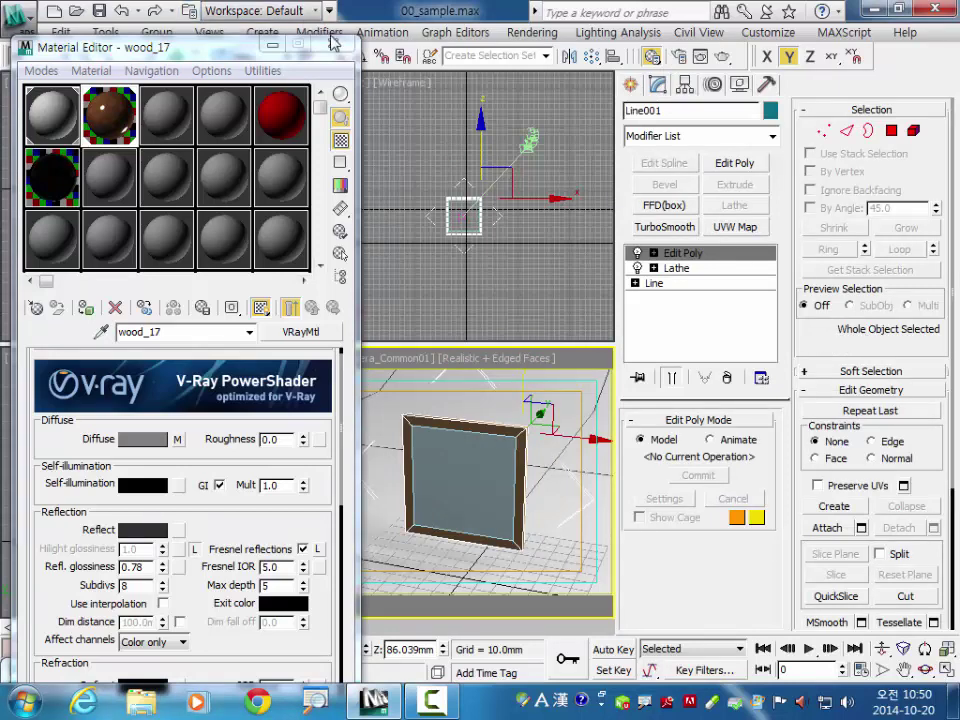
{"action": "left_click", "coordinate": [272, 44]}
- Add a UVW Map modifier with Box mapping to Line001
{"action": "left_click", "coordinate": [735, 227]}
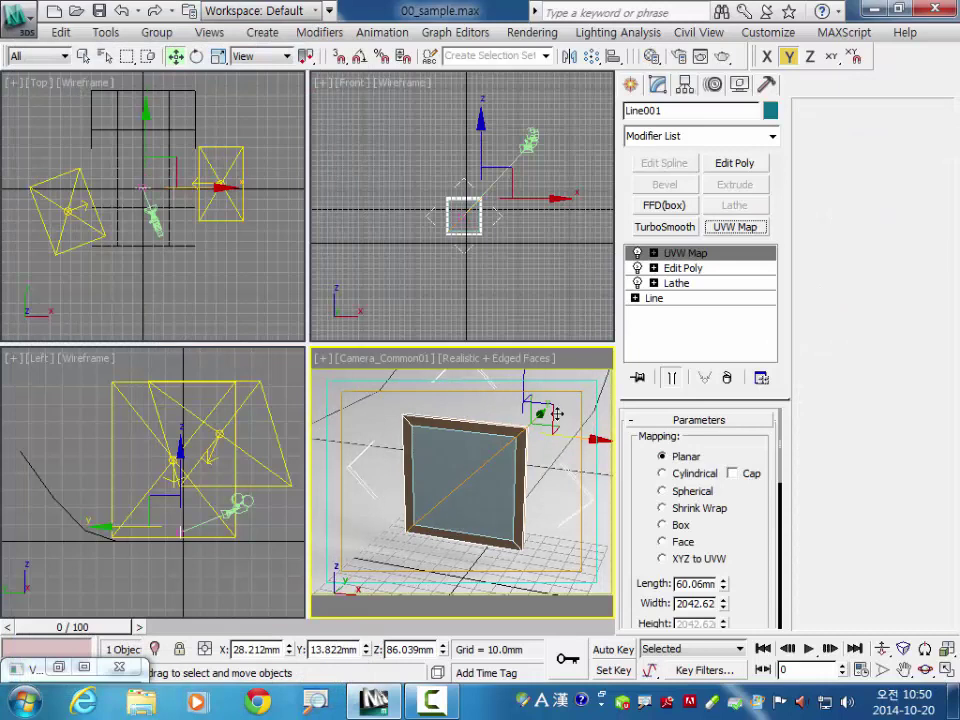
{"action": "left_click", "coordinate": [668, 527]}
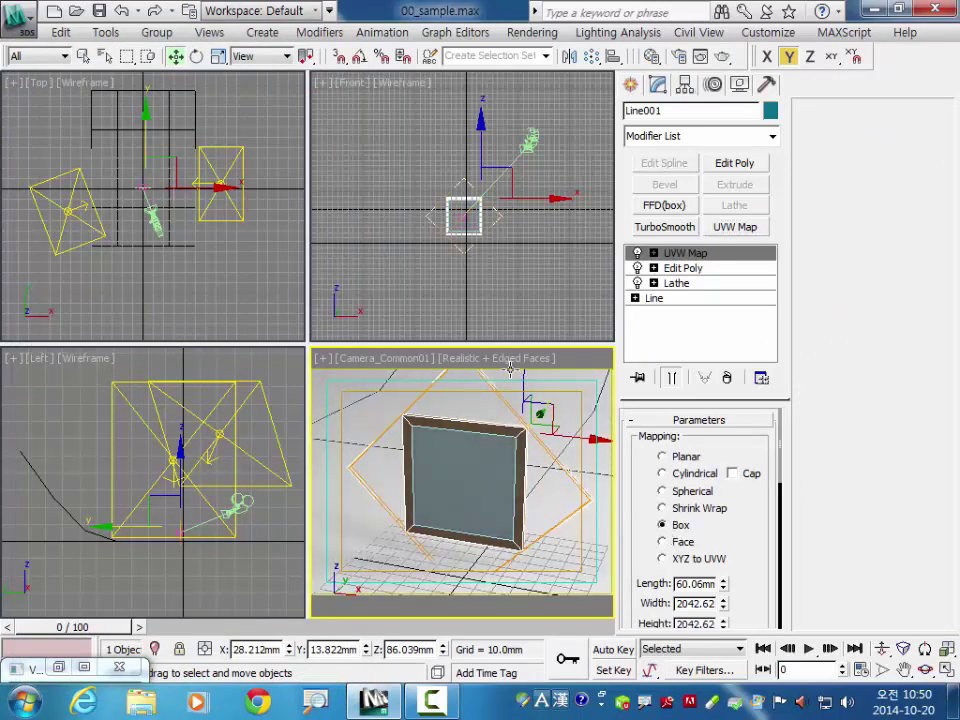
{"action": "scroll", "coordinate": [490, 234], "scroll_direction": "up", "scroll_amount": 2}
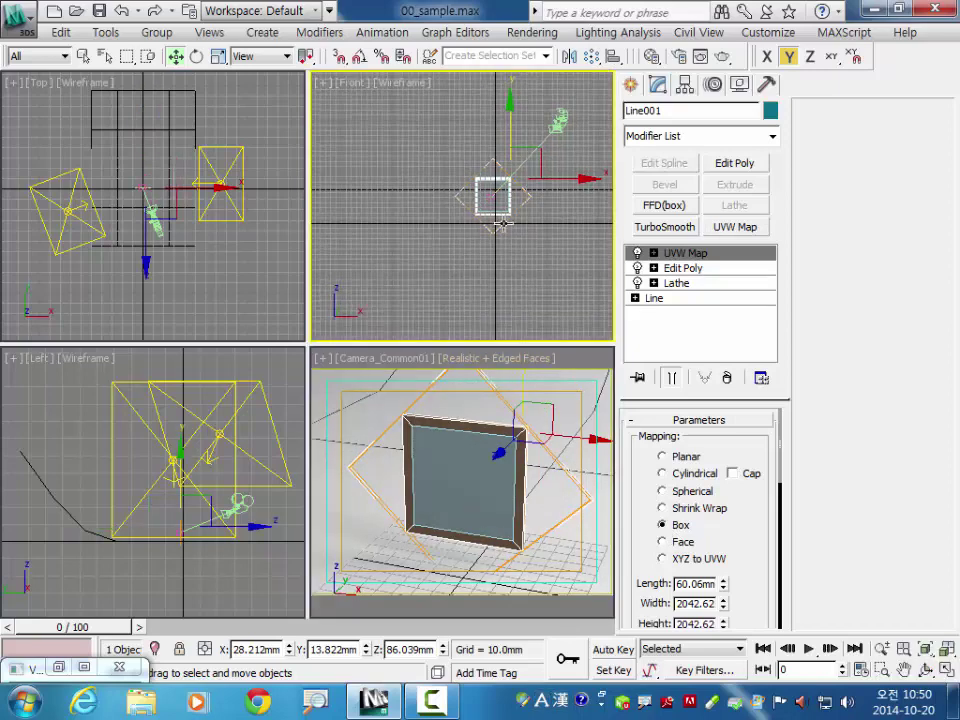
{"action": "scroll", "coordinate": [510, 230], "scroll_direction": "up", "scroll_amount": 4}
{"action": "middle_click_drag", "start_coordinate": [520, 229], "coordinate": [437, 232]}
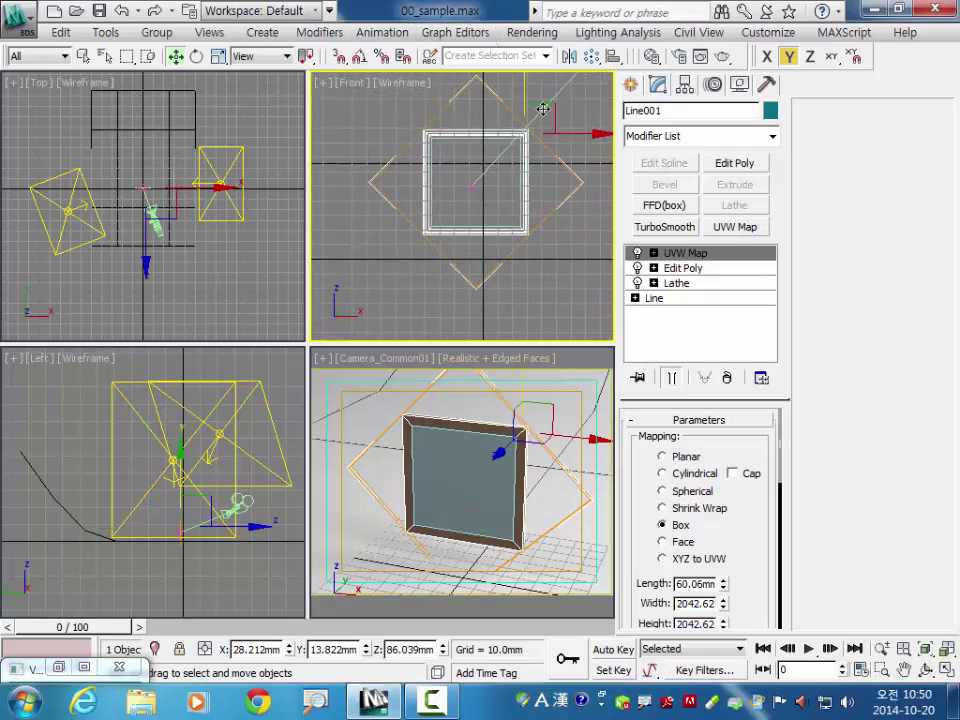
- Rotate the UVW Map gizmo via the Rotate Type-In to square it with the frame, then exit the gizmo level
{"action": "left_click", "coordinate": [653, 253]}
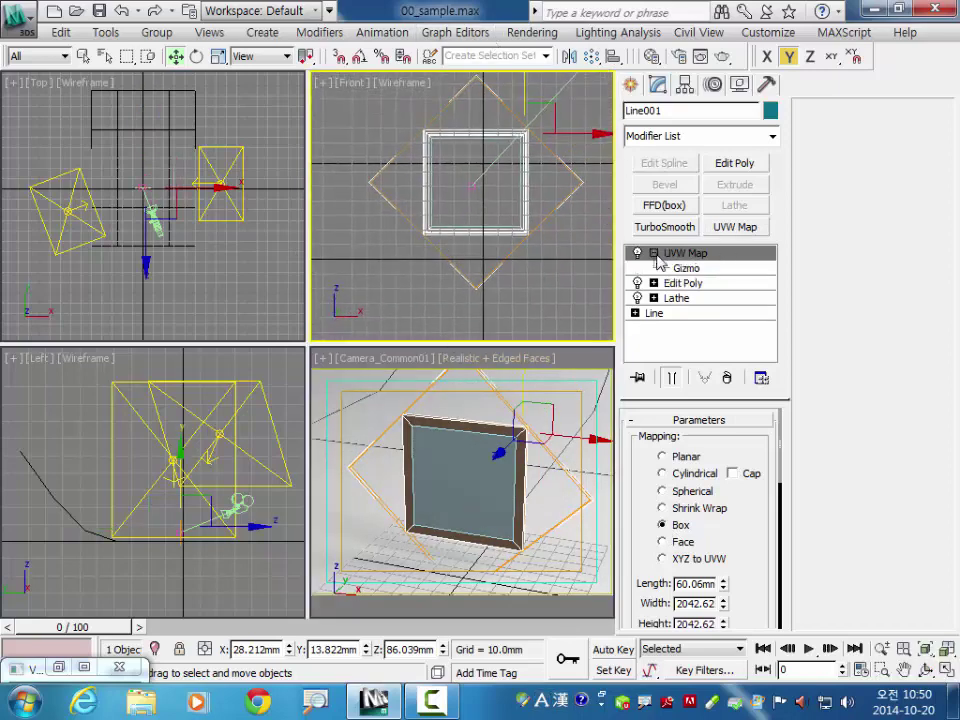
{"action": "left_click", "coordinate": [688, 269]}
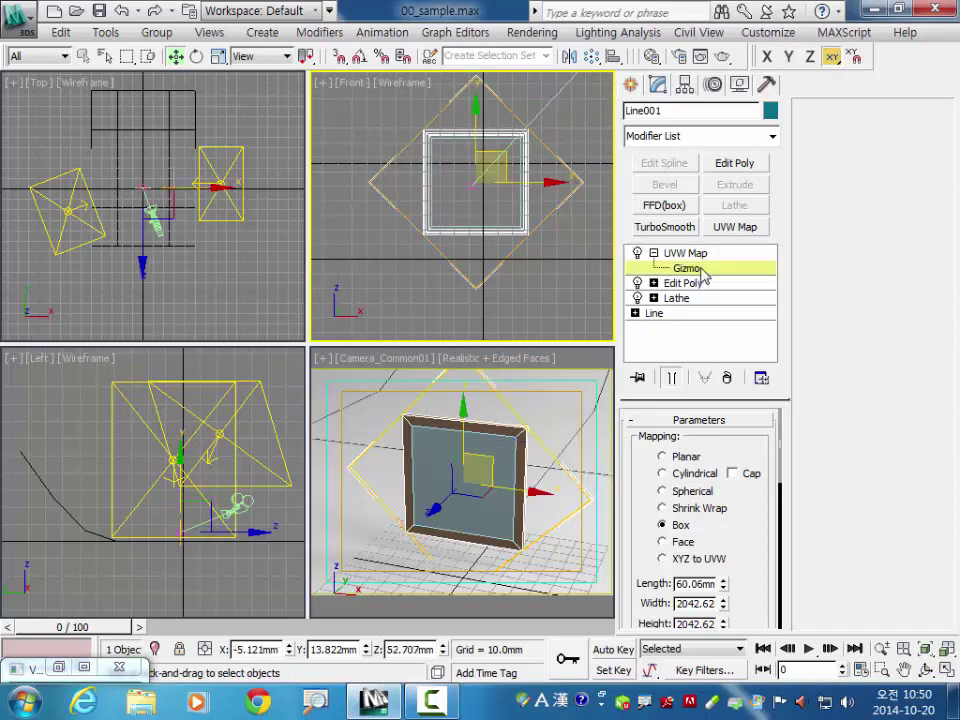
{"action": "left_click", "coordinate": [197, 56]}
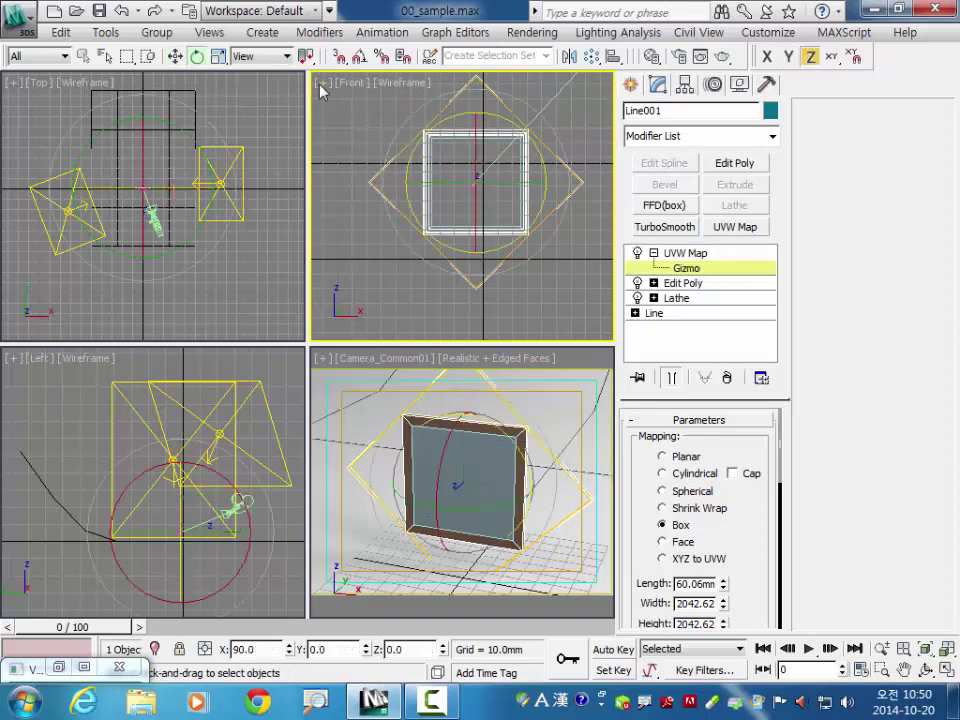
{"action": "right_click", "coordinate": [197, 56]}
{"action": "left_click", "coordinate": [474, 282]}
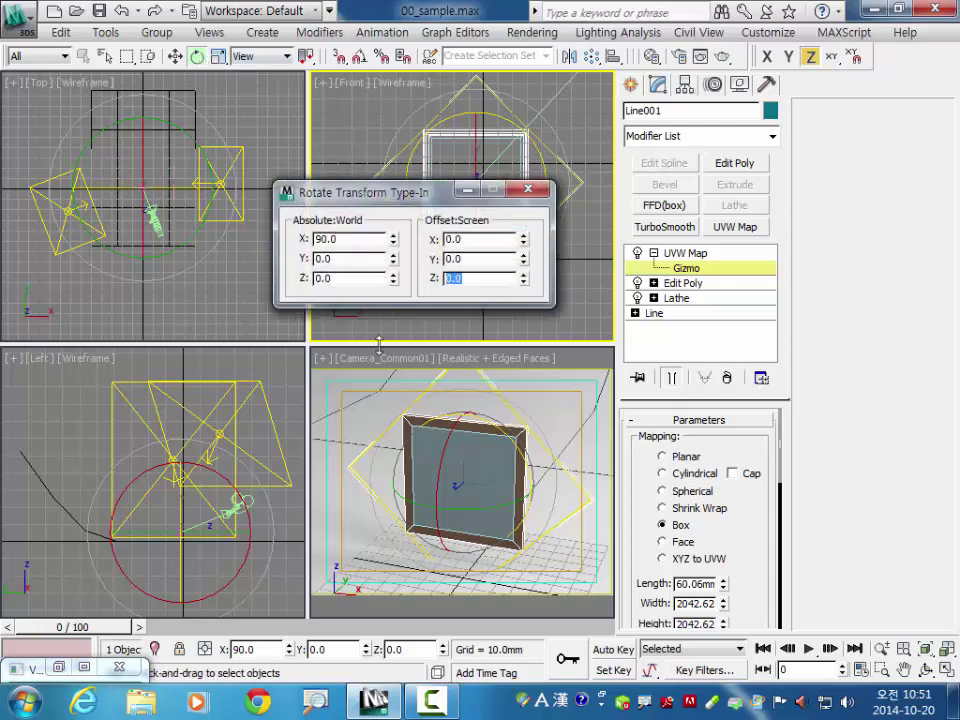
{"action": "key", "text": "Return"}
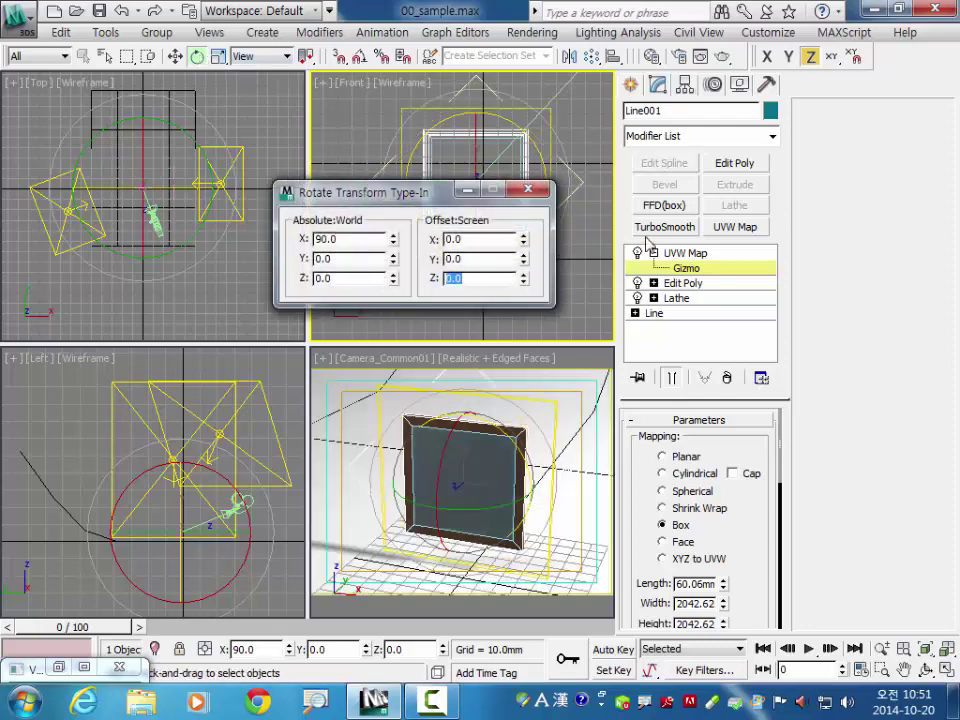
{"action": "left_click", "coordinate": [528, 188]}
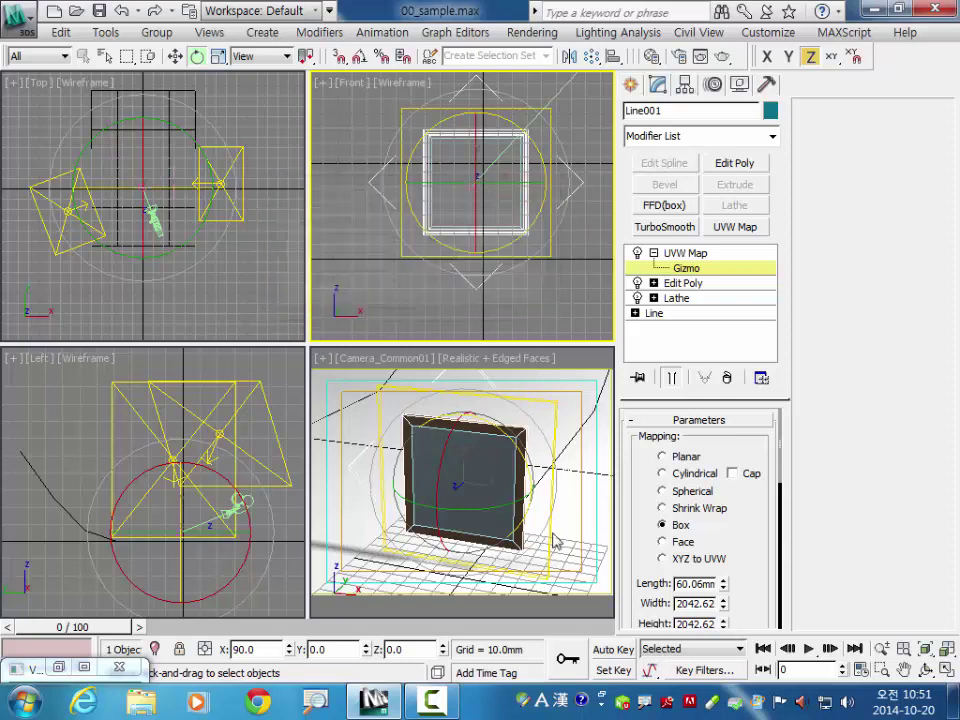
{"action": "left_click", "coordinate": [508, 500]}
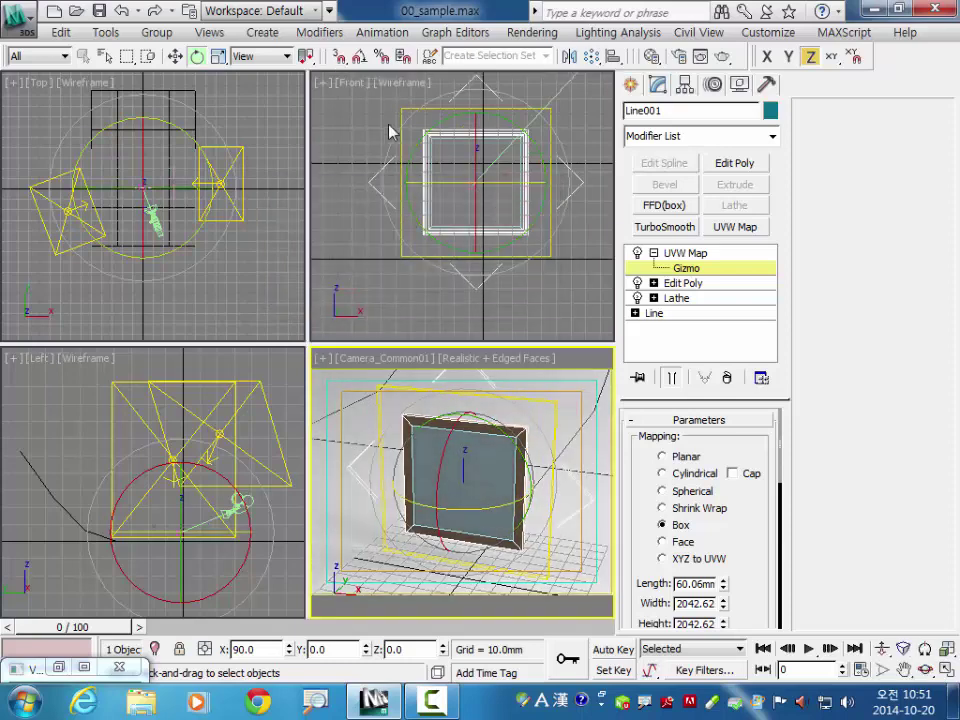
{"action": "left_click", "coordinate": [701, 270]}
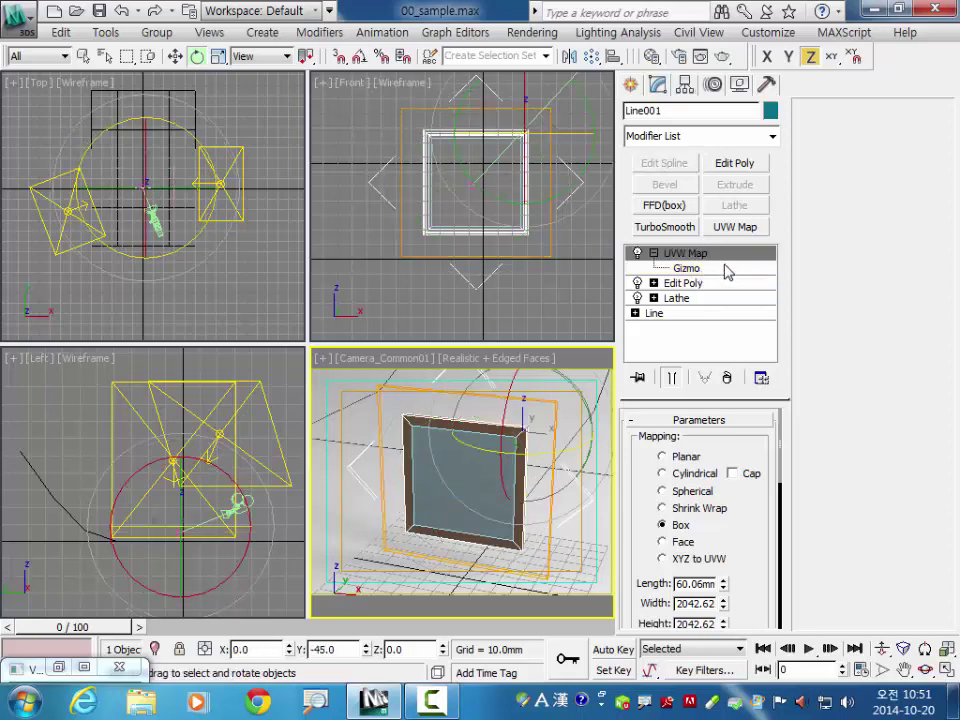
- Convert the 03 - Default slot to a VRayMtl and list map choices for its Diffuse
{"action": "left_click", "coordinate": [652, 56]}
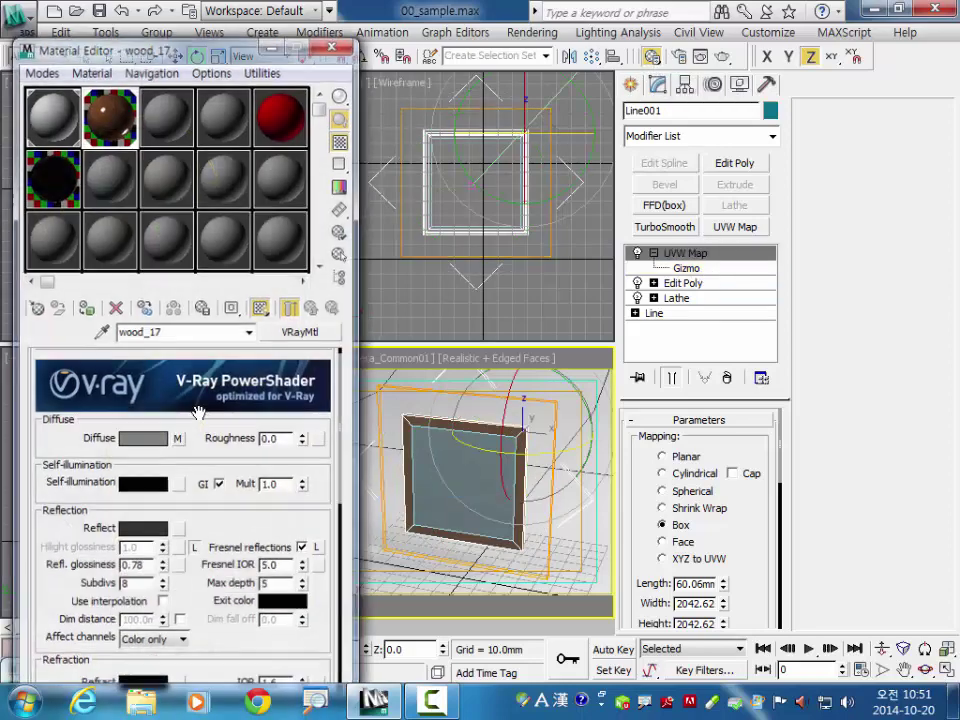
{"action": "left_click", "coordinate": [168, 110]}
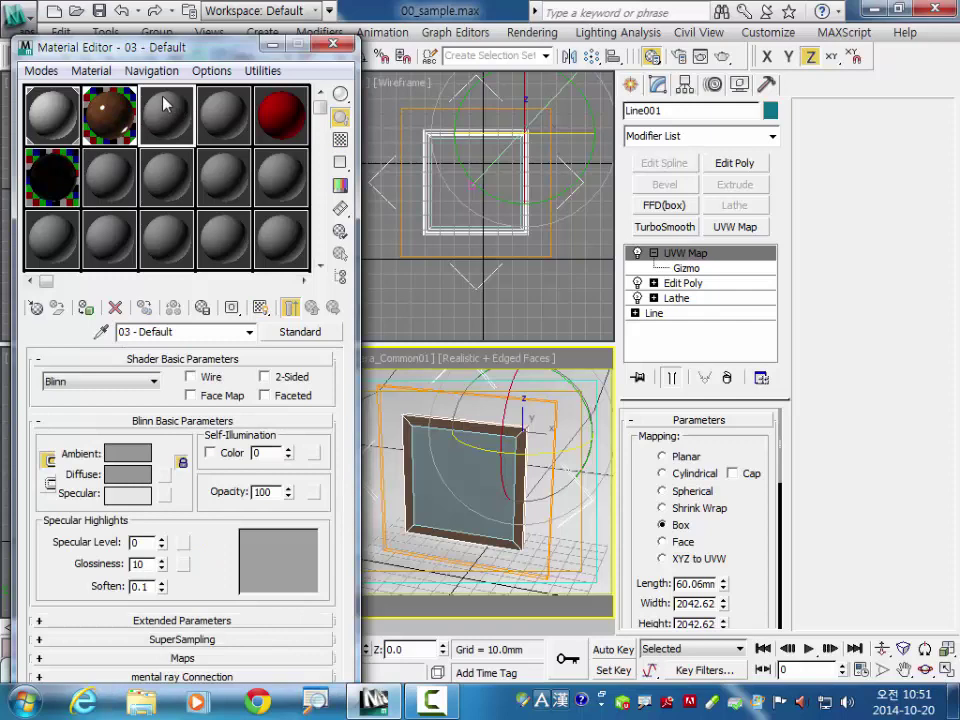
{"action": "left_click", "coordinate": [303, 333]}
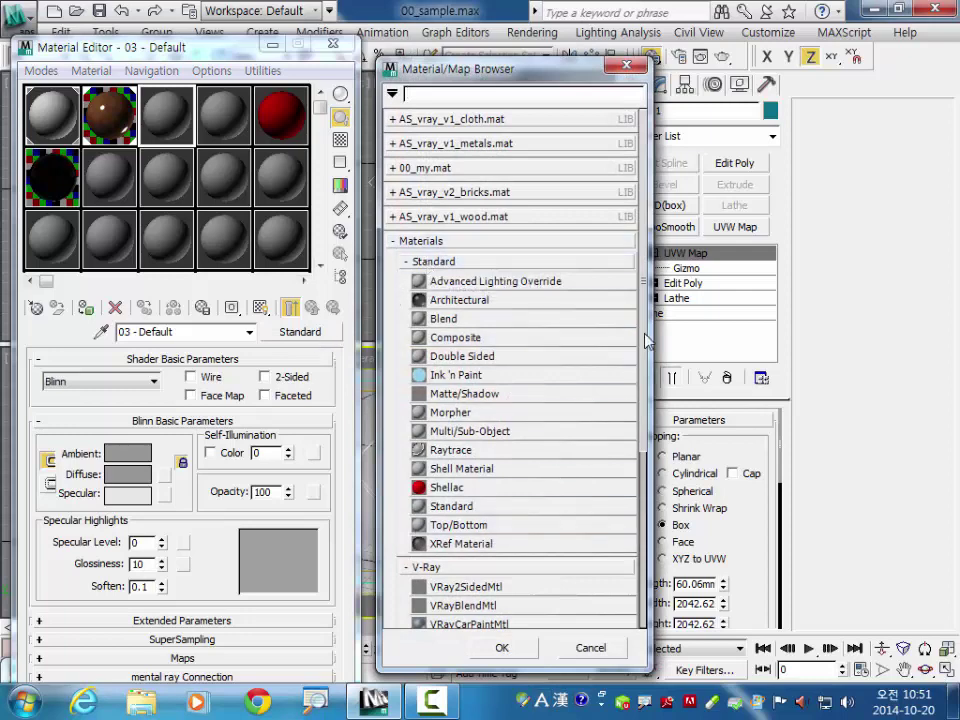
{"action": "scroll", "coordinate": [634, 456], "scroll_direction": "down", "scroll_amount": 3}
{"action": "scroll", "coordinate": [497, 340], "scroll_direction": "down", "scroll_amount": 2}
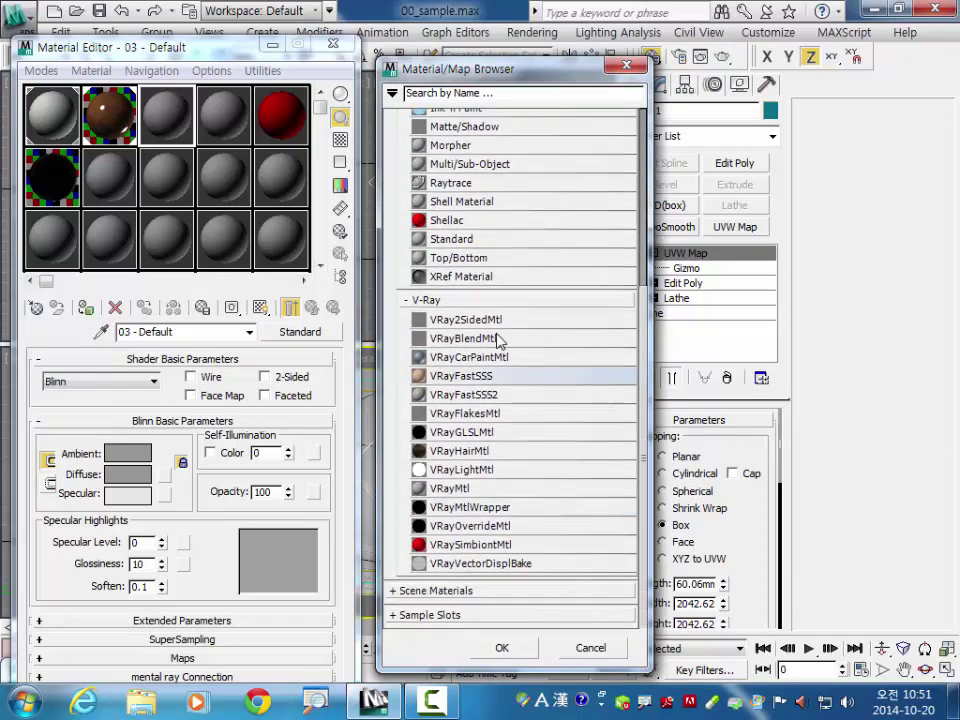
{"action": "left_click", "coordinate": [437, 489]}
{"action": "double_click", "coordinate": [447, 489]}
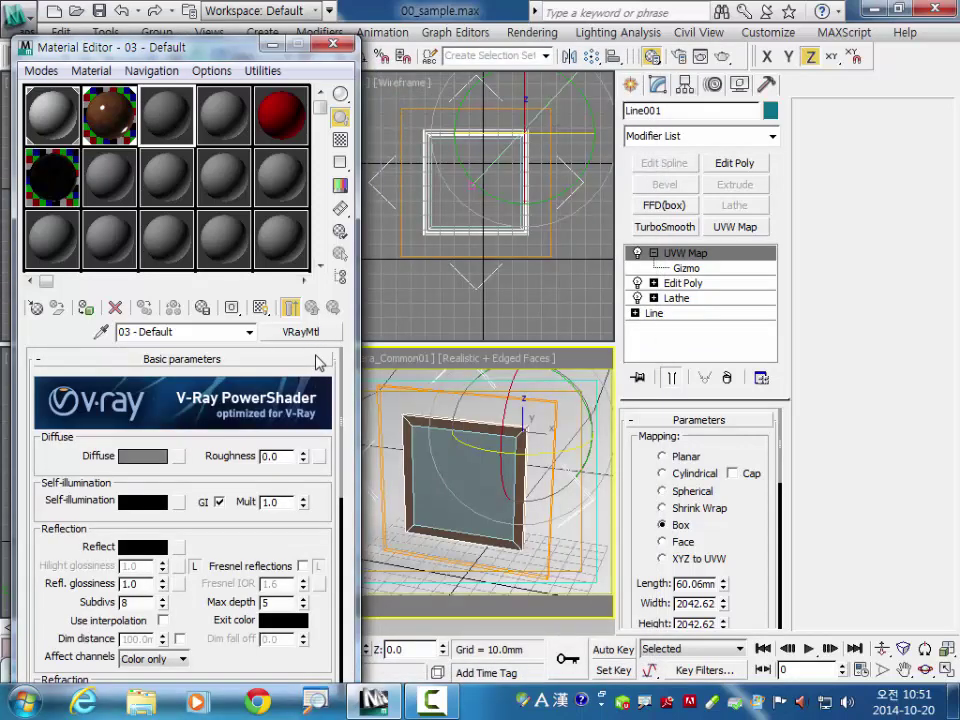
{"action": "left_click", "coordinate": [179, 457]}
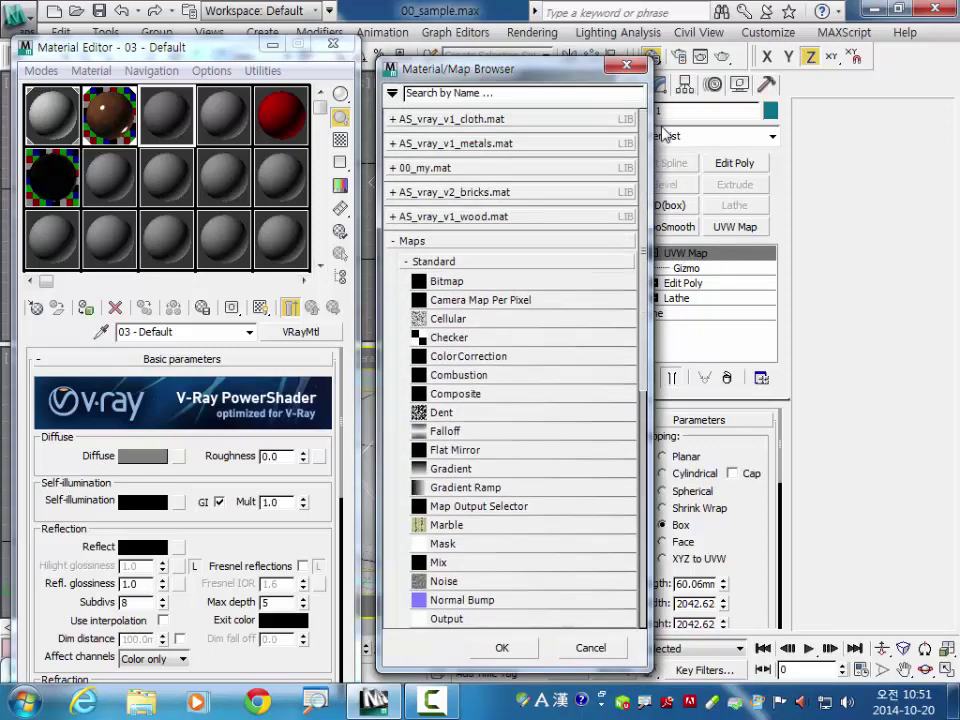
- Load the cocktail-glass photo as a Bitmap diffuse map and show the VRayMtl shaded in viewports
{"action": "double_click", "coordinate": [446, 281]}
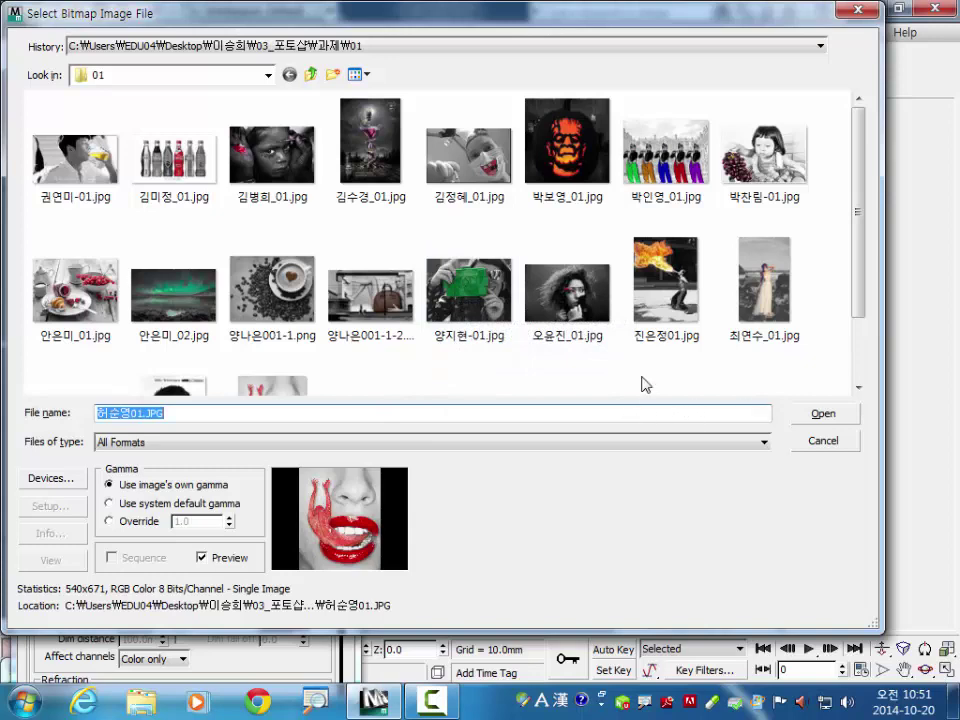
{"action": "left_click", "coordinate": [285, 160]}
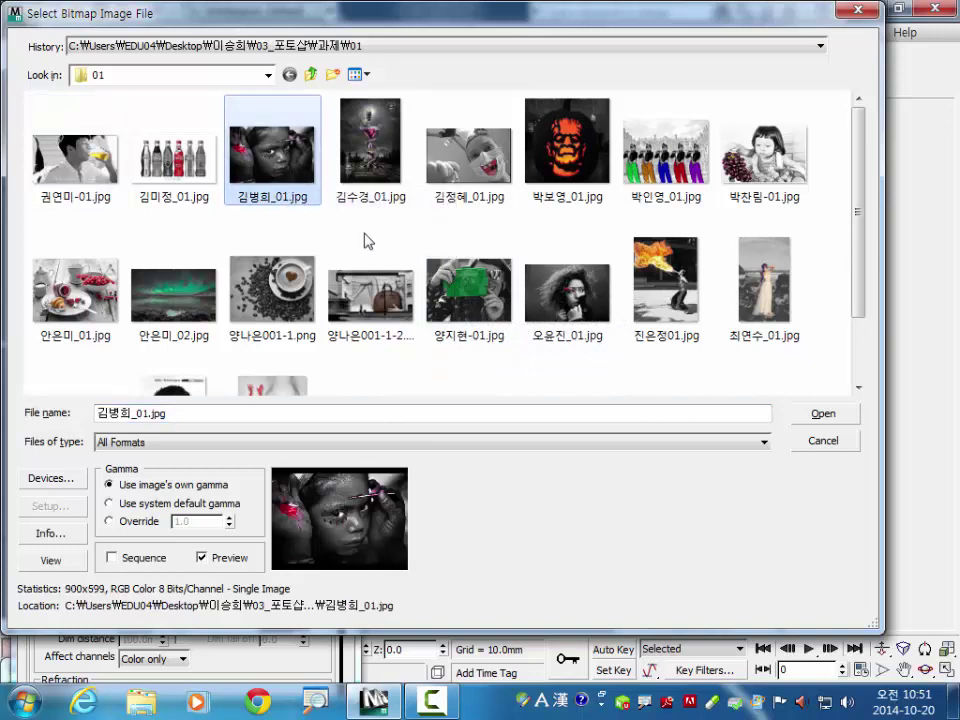
{"action": "left_click", "coordinate": [387, 168]}
{"action": "double_click", "coordinate": [387, 158]}
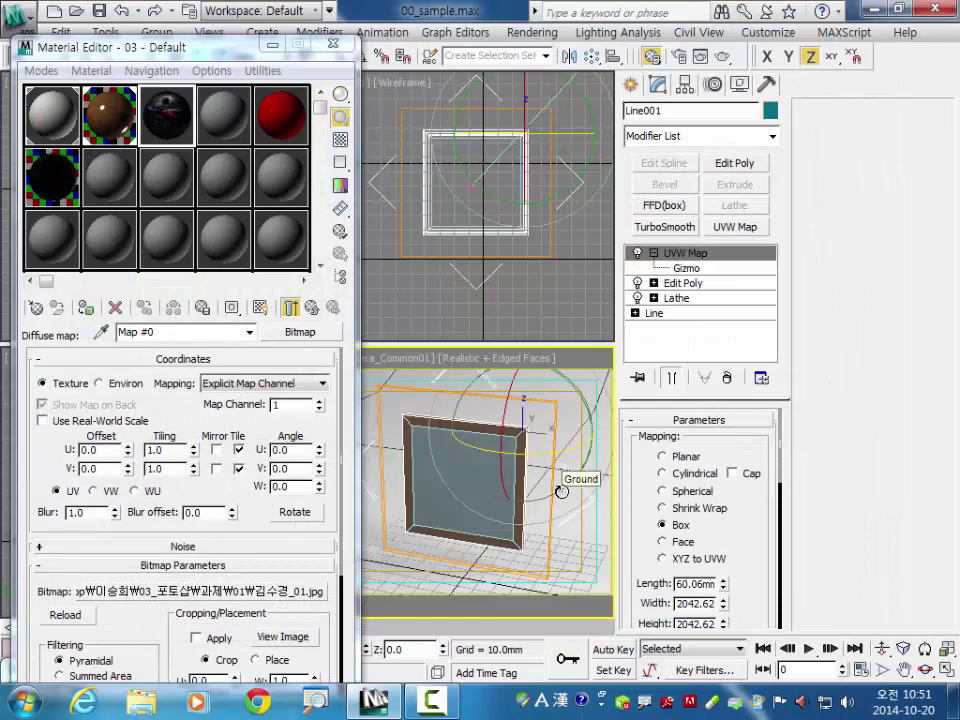
{"action": "left_click", "coordinate": [299, 641]}
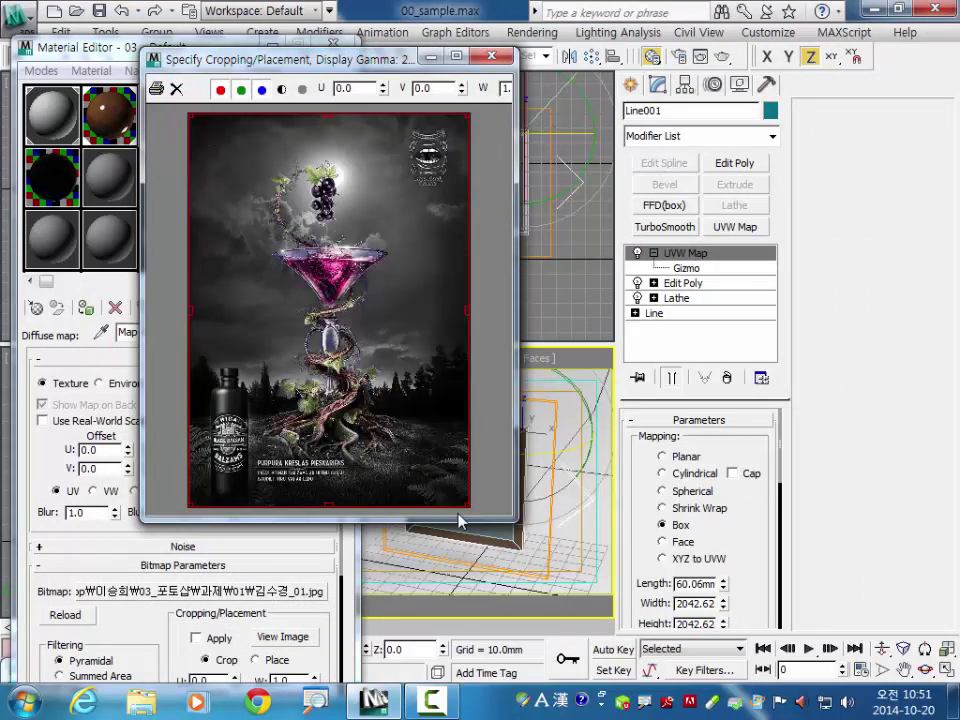
{"action": "left_click", "coordinate": [491, 55]}
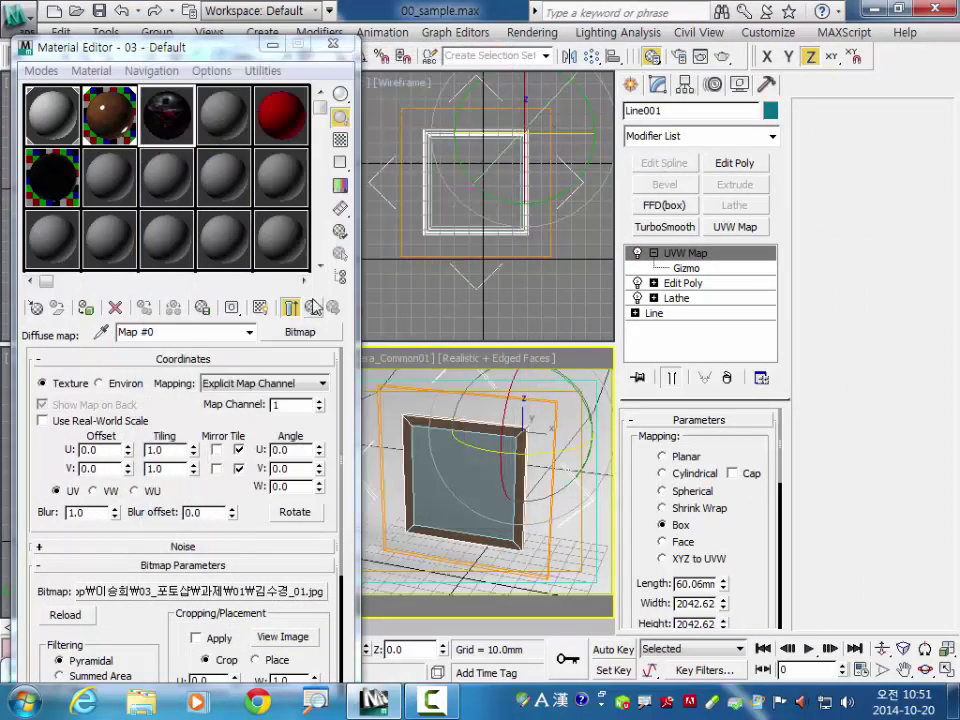
{"action": "left_click", "coordinate": [312, 308]}
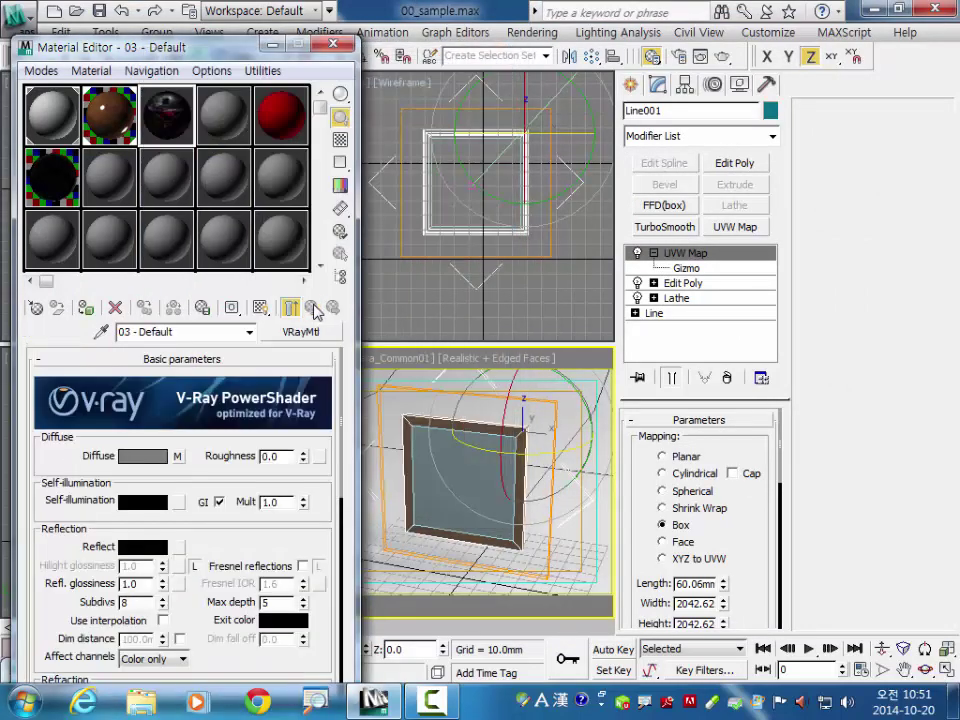
{"action": "left_click", "coordinate": [261, 309]}
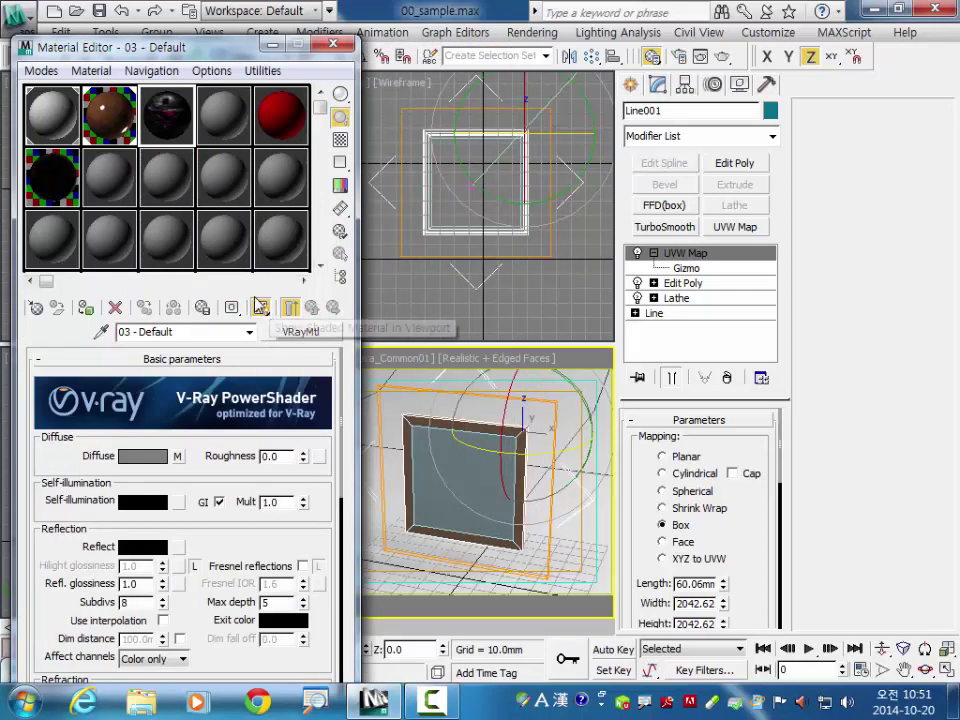
- Assign the photo VRayMtl to the Shape001 inner panel and minimize the Material Editor
{"action": "left_click", "coordinate": [463, 484]}
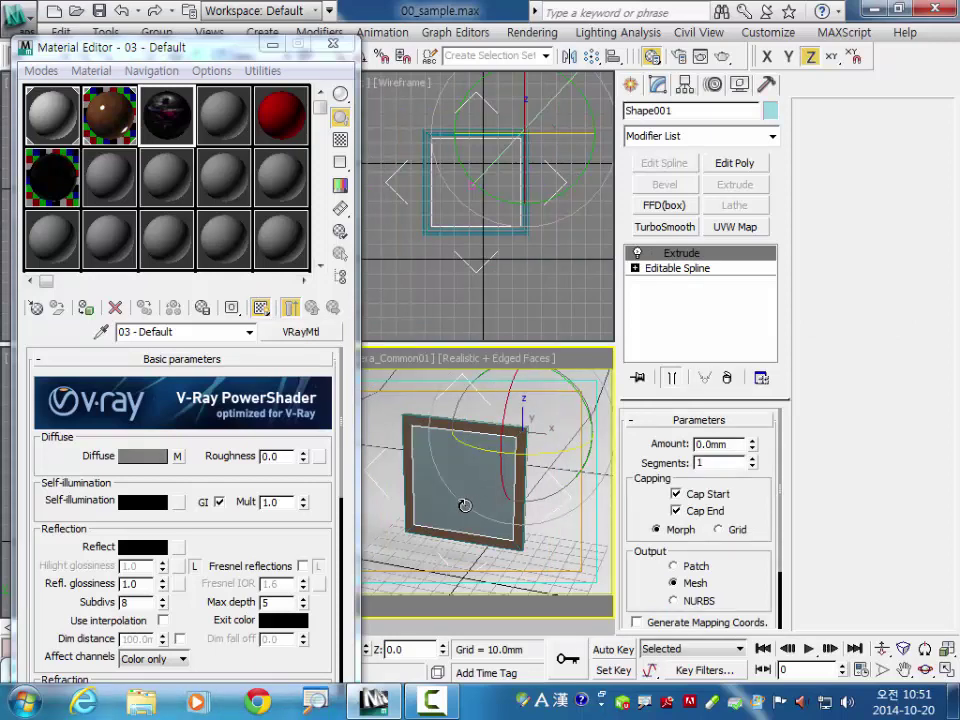
{"action": "left_click", "coordinate": [88, 309]}
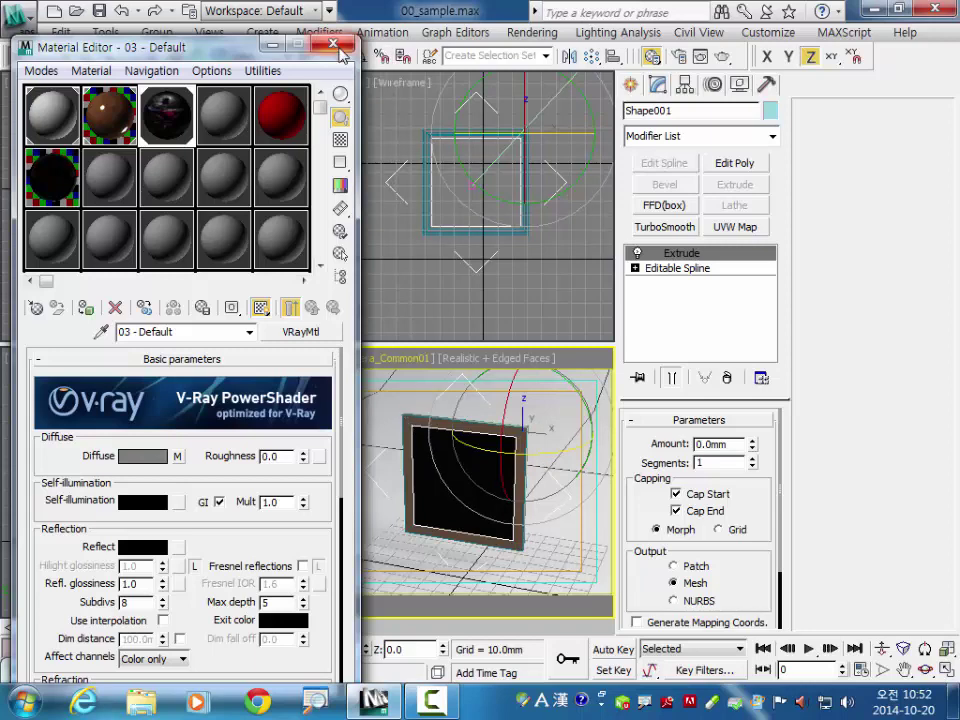
{"action": "left_click", "coordinate": [270, 45]}
- Give the inner panel a planar UVW Map aligned and fitted to the Front view, then render the camera view
{"action": "left_click", "coordinate": [735, 227]}
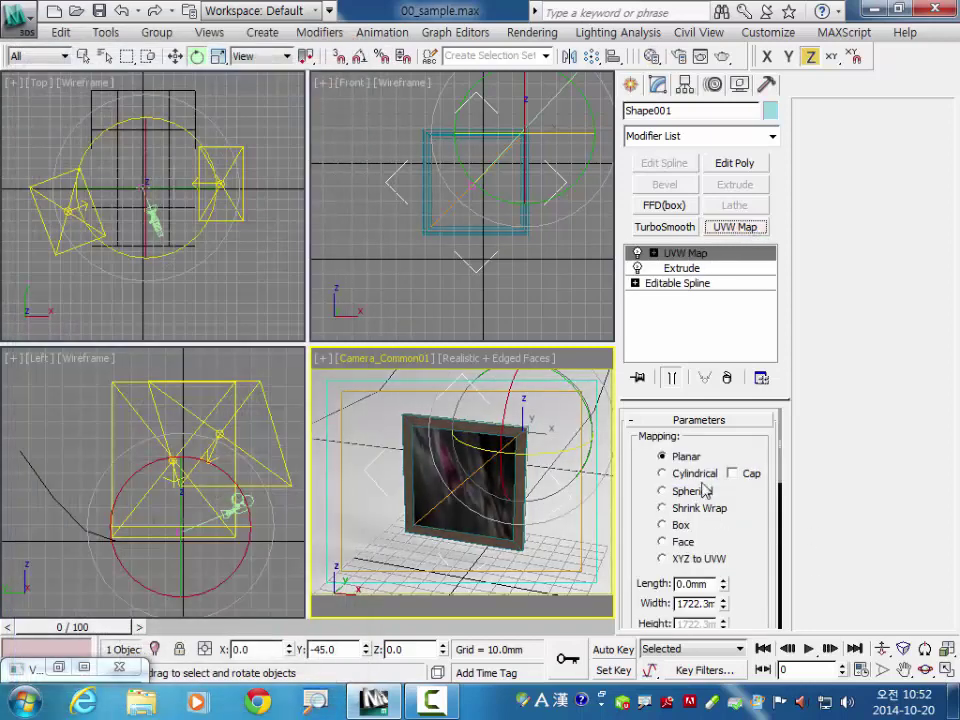
{"action": "left_click", "coordinate": [518, 256]}
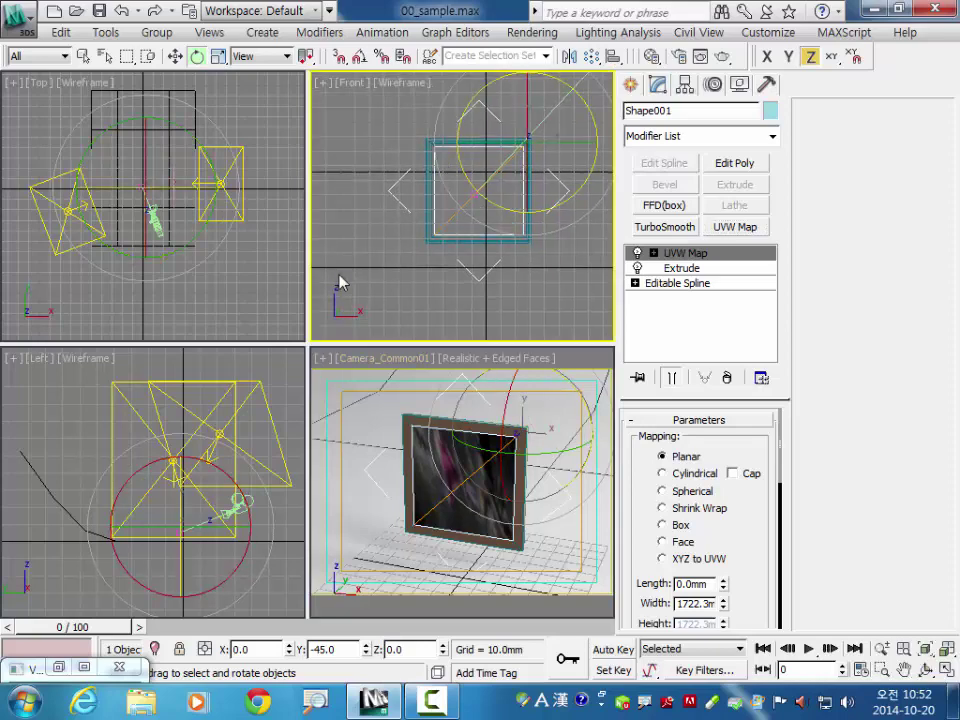
{"action": "left_click_drag", "start_coordinate": [639, 554], "coordinate": [658, 184]}
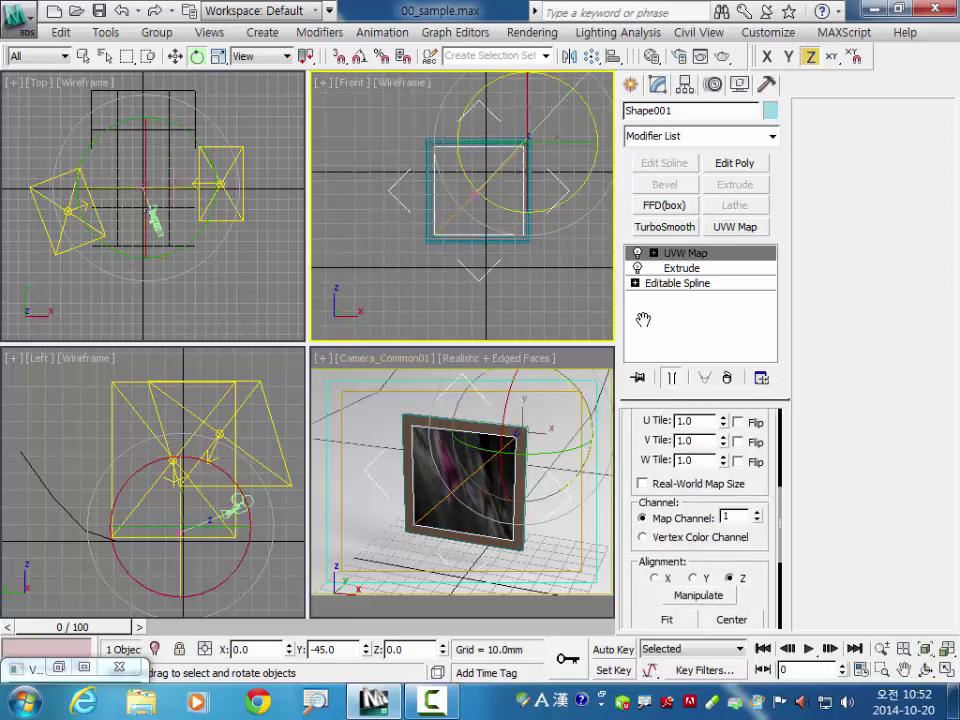
{"action": "left_click", "coordinate": [670, 530]}
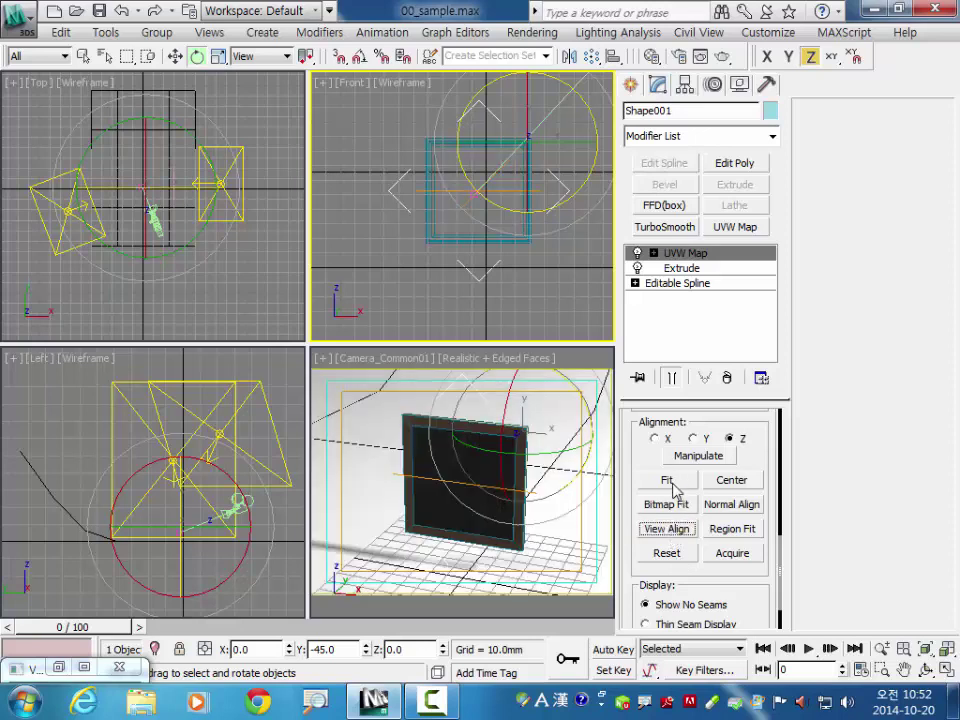
{"action": "left_click", "coordinate": [667, 481]}
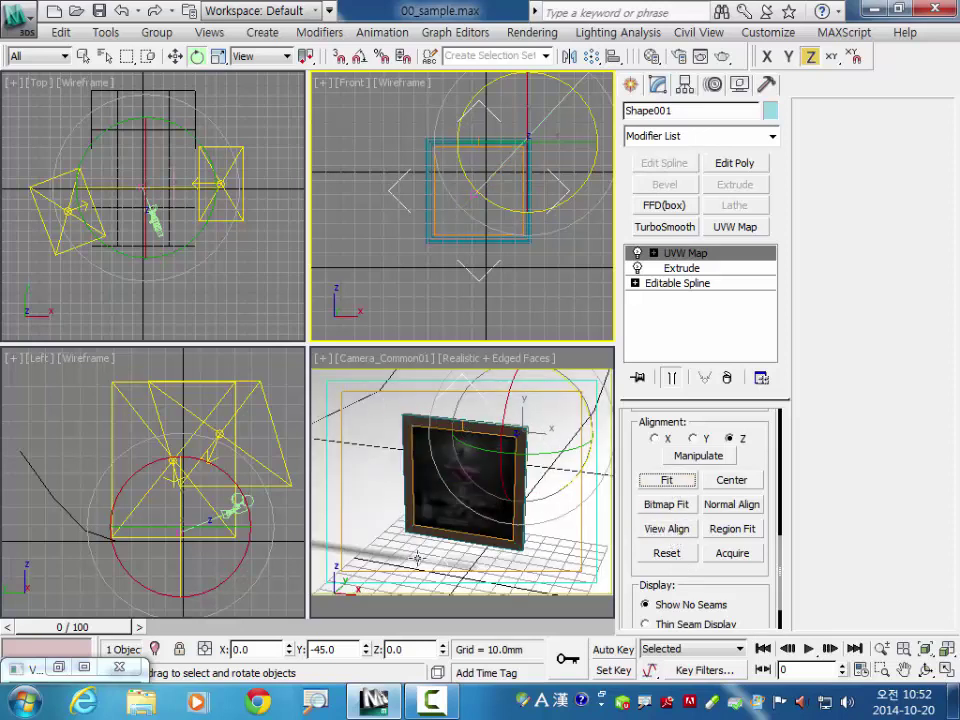
{"action": "left_click", "coordinate": [580, 530]}
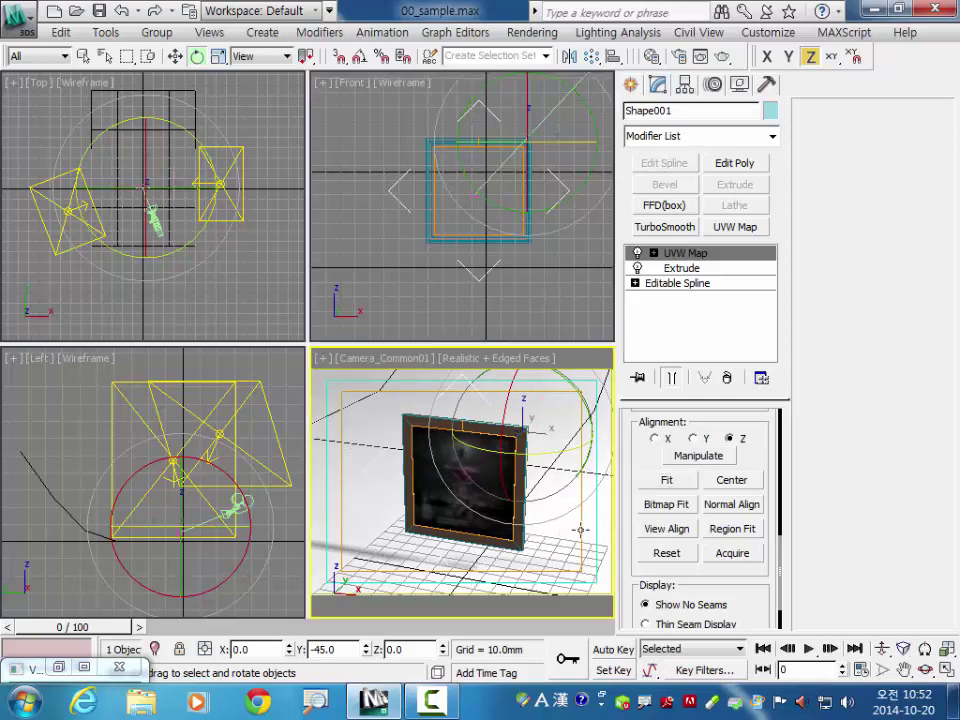
{"action": "left_click", "coordinate": [722, 57]}
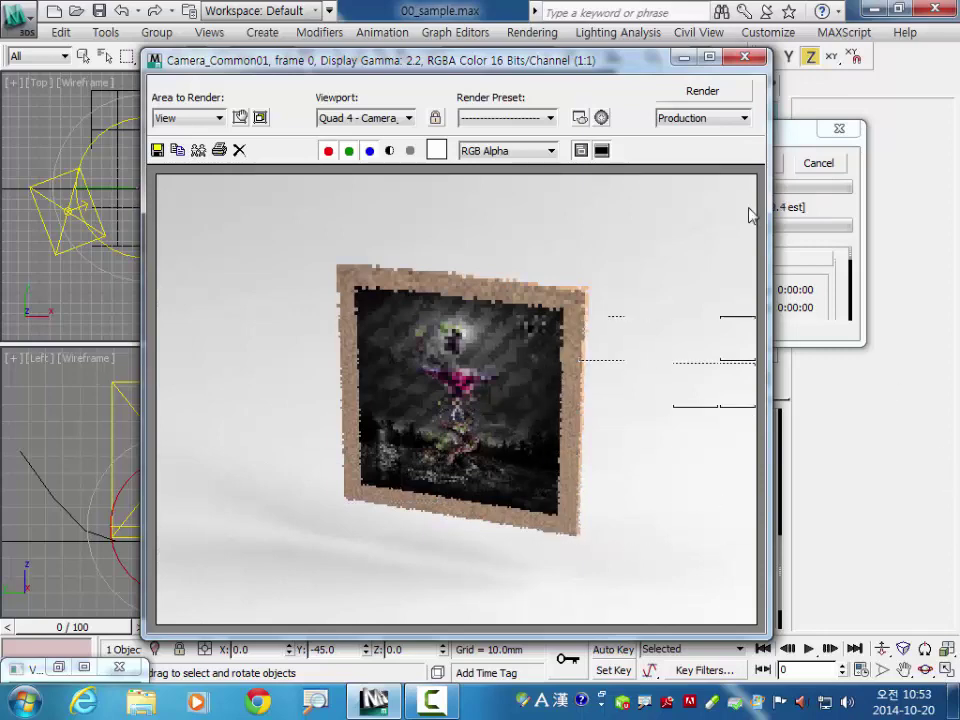
- Move the rendered frame window and the render progress dialog apart so the framed photo stays visible
{"action": "mouse_move", "coordinate": [630, 60]}
{"action": "left_mouse_down"}
{"action": "mouse_move", "coordinate": [525, 77]}
{"action": "mouse_move", "coordinate": [518, 66]}
{"action": "left_mouse_up"}
{"action": "left_click", "coordinate": [780, 152]}
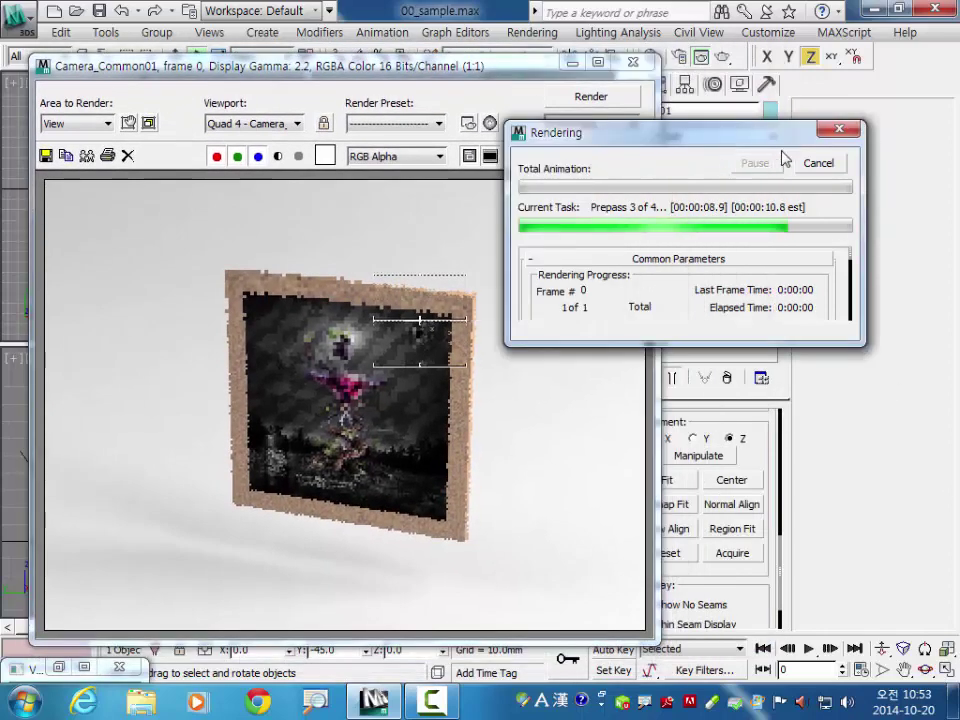
{"action": "left_click_drag", "start_coordinate": [765, 149], "coordinate": [826, 208]}
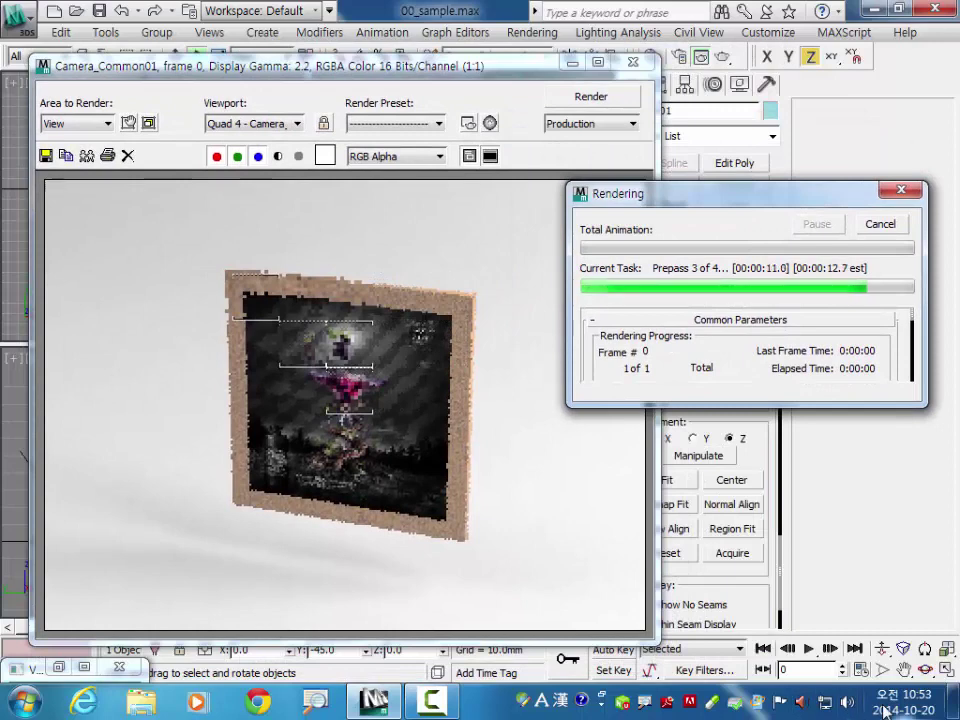